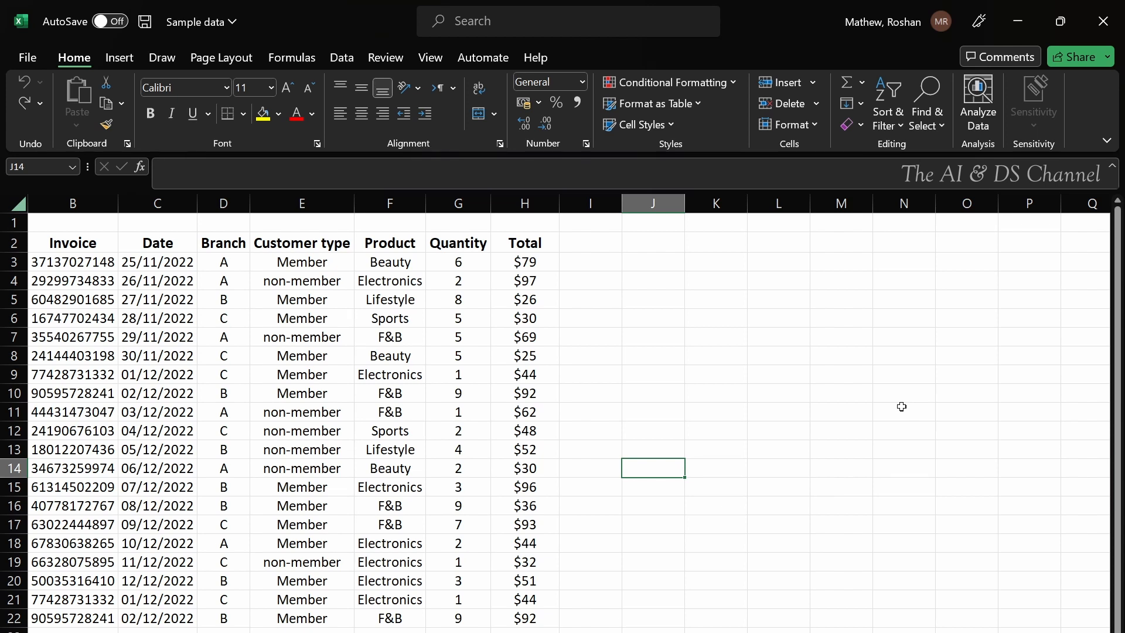
Highlight cells greater than 5 in the Quantity column G2:G22 with Light Red Fill with Dark Red Text.
{"action": "left_click_drag", "start_coordinate": [450, 241], "coordinate": [467, 615]}
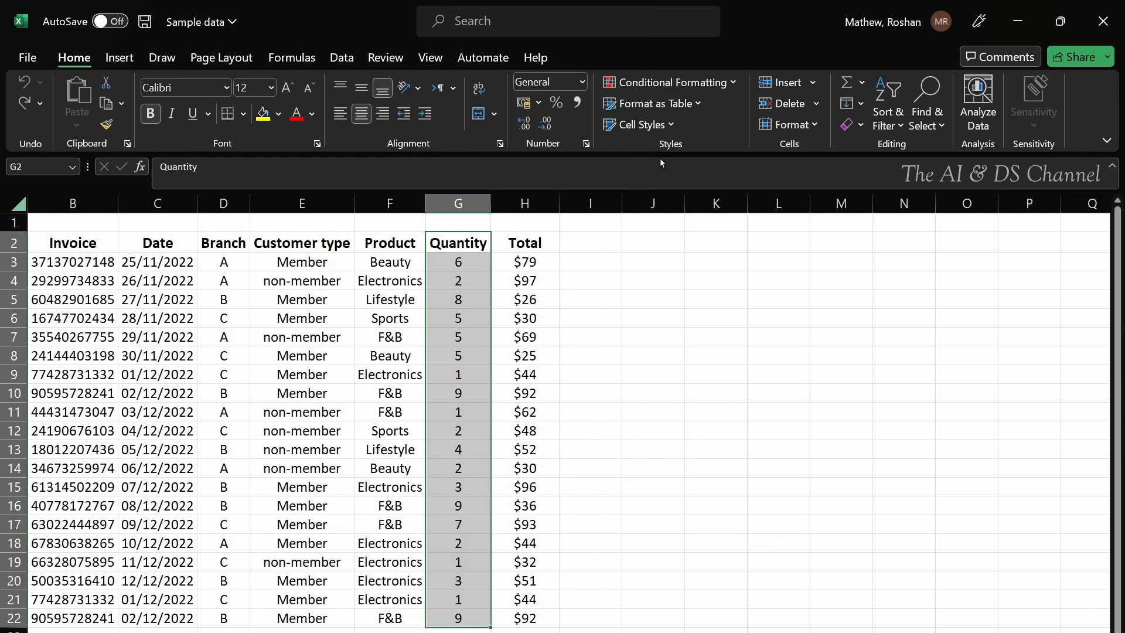
{"action": "left_click", "coordinate": [708, 82]}
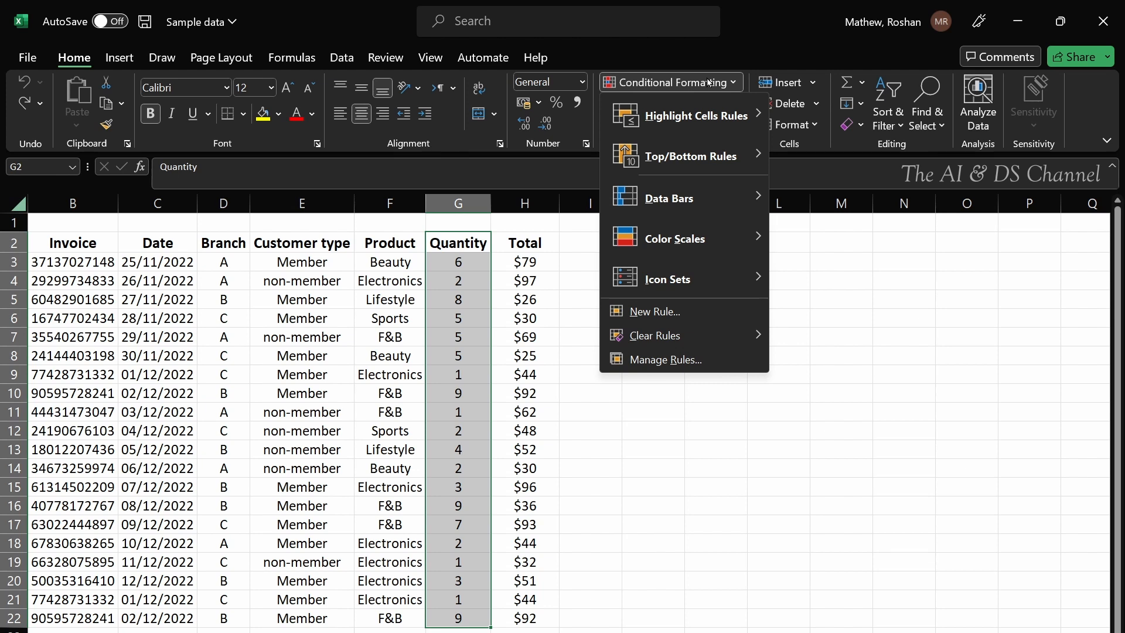
{"action": "mouse_move", "coordinate": [708, 116]}
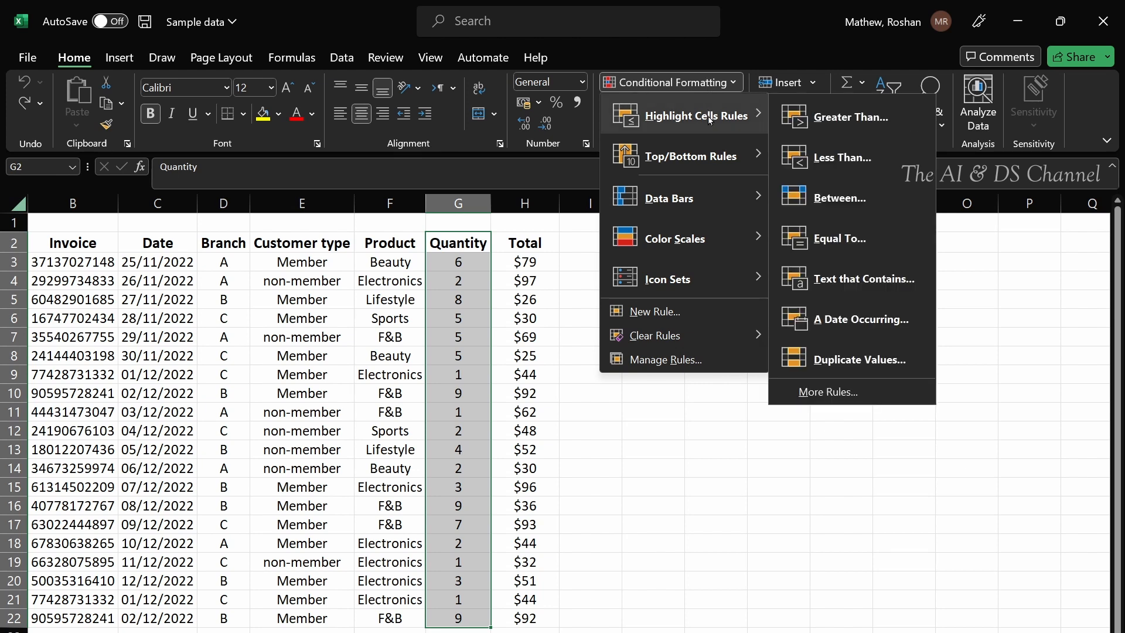
{"action": "left_click", "coordinate": [818, 117]}
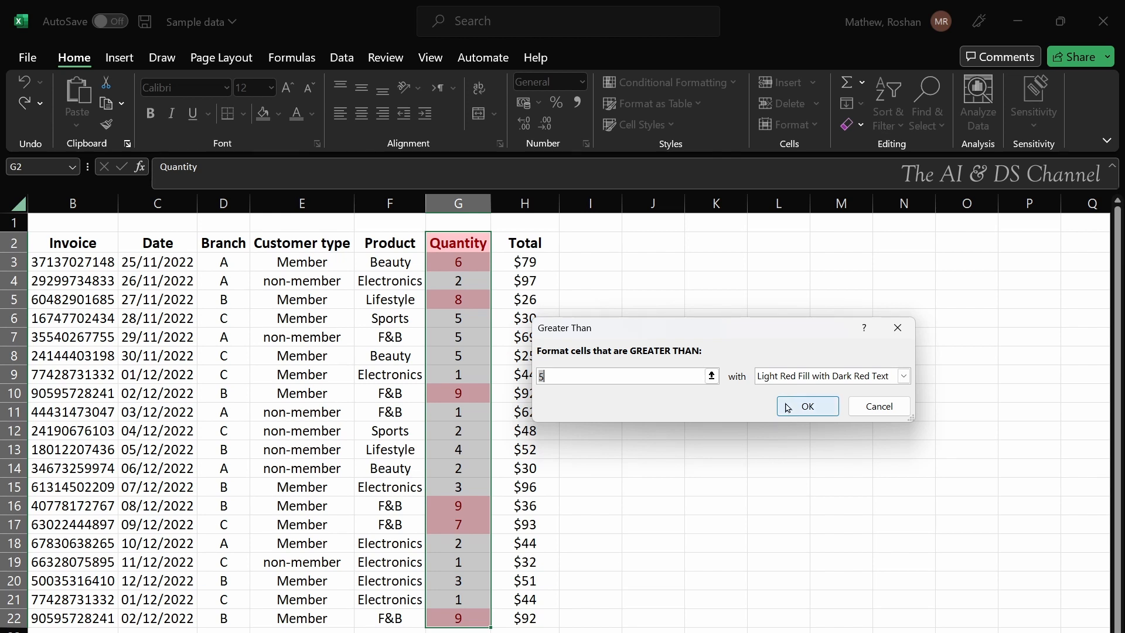
{"action": "left_click", "coordinate": [785, 402]}
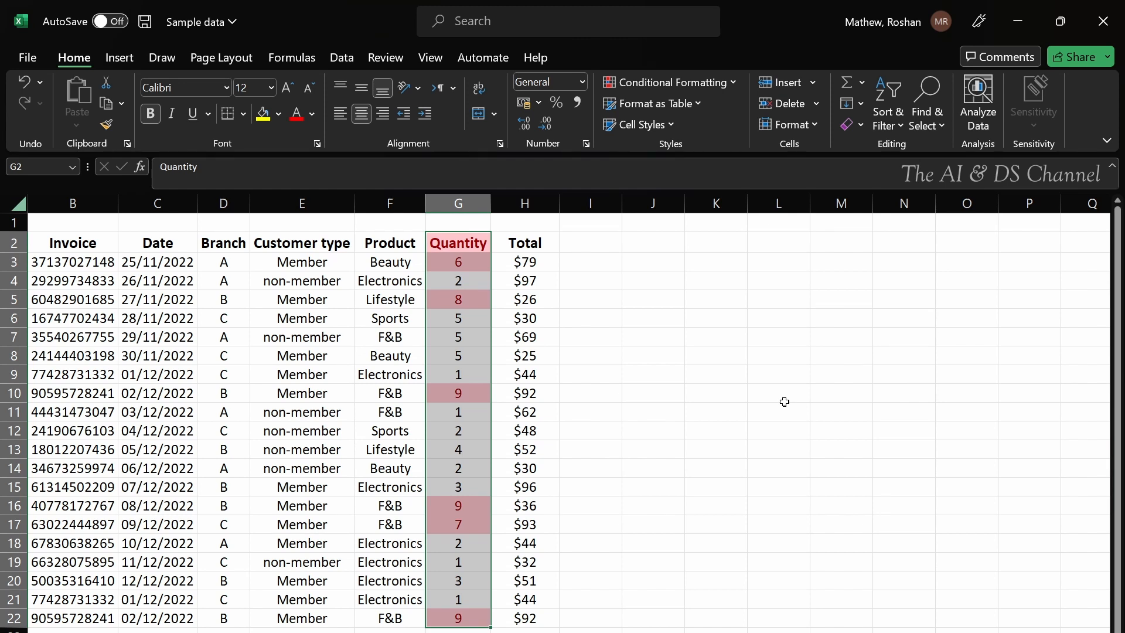
{"action": "left_click", "coordinate": [785, 401]}
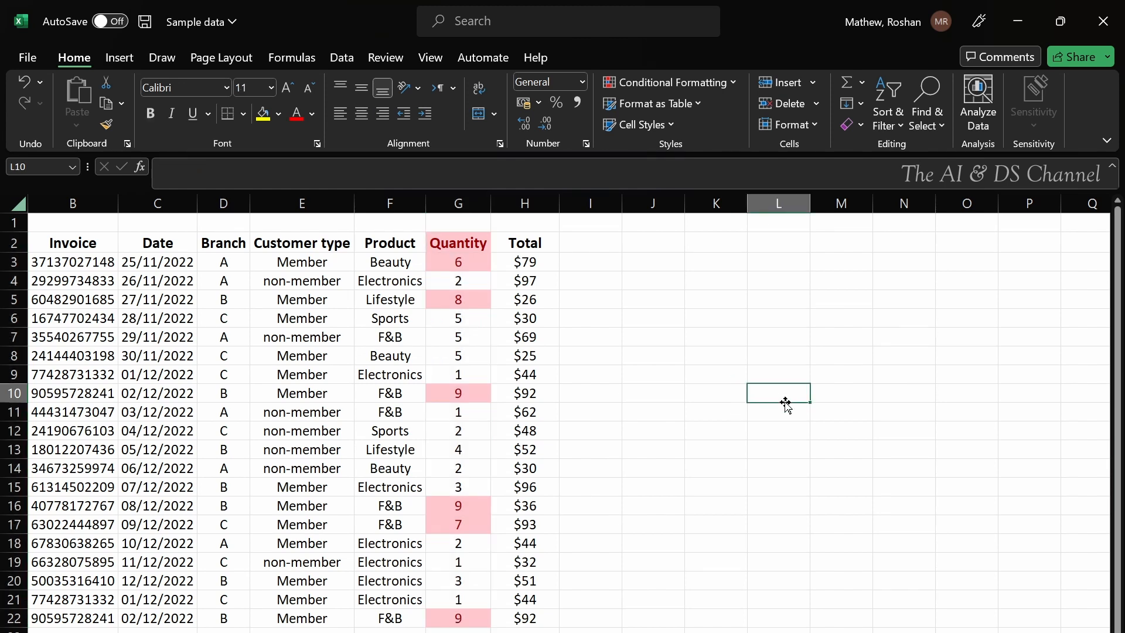
Add a filter to the Quantity column only, covering its header and all data rows.
{"action": "key", "text": "ctrl+shift+l"}
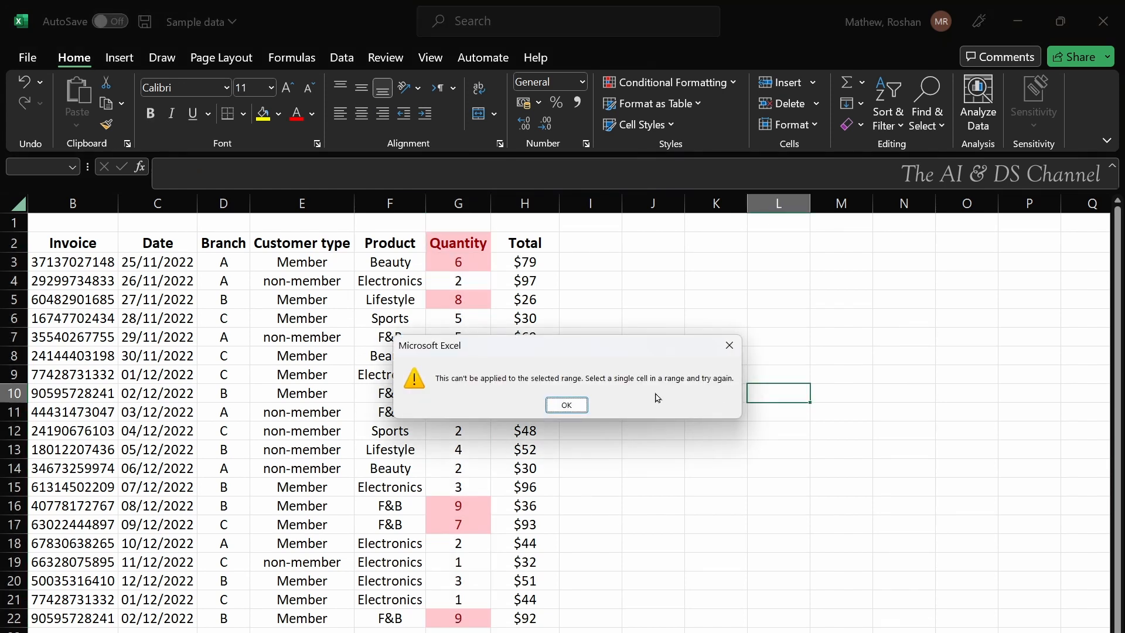
{"action": "left_click", "coordinate": [567, 405]}
{"action": "left_click", "coordinate": [458, 243]}
{"action": "key", "text": "ctrl+shift+Down"}
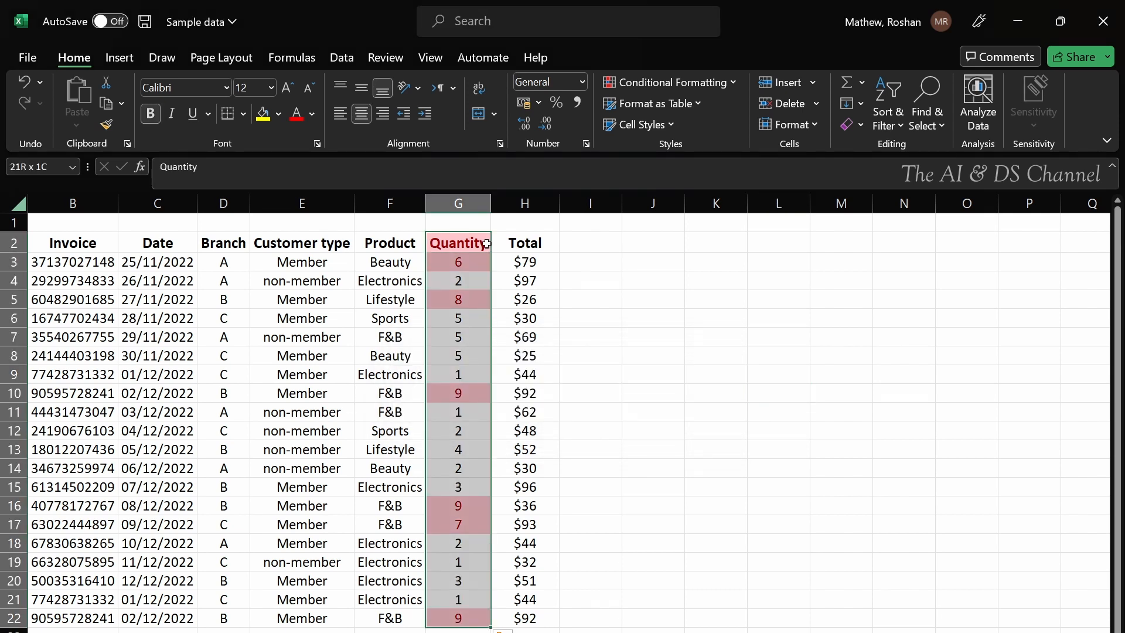
{"action": "key", "text": "ctrl+shift+l"}
Filter the Quantity column by the light red cell color and undo that filter.
{"action": "left_click", "coordinate": [485, 246]}
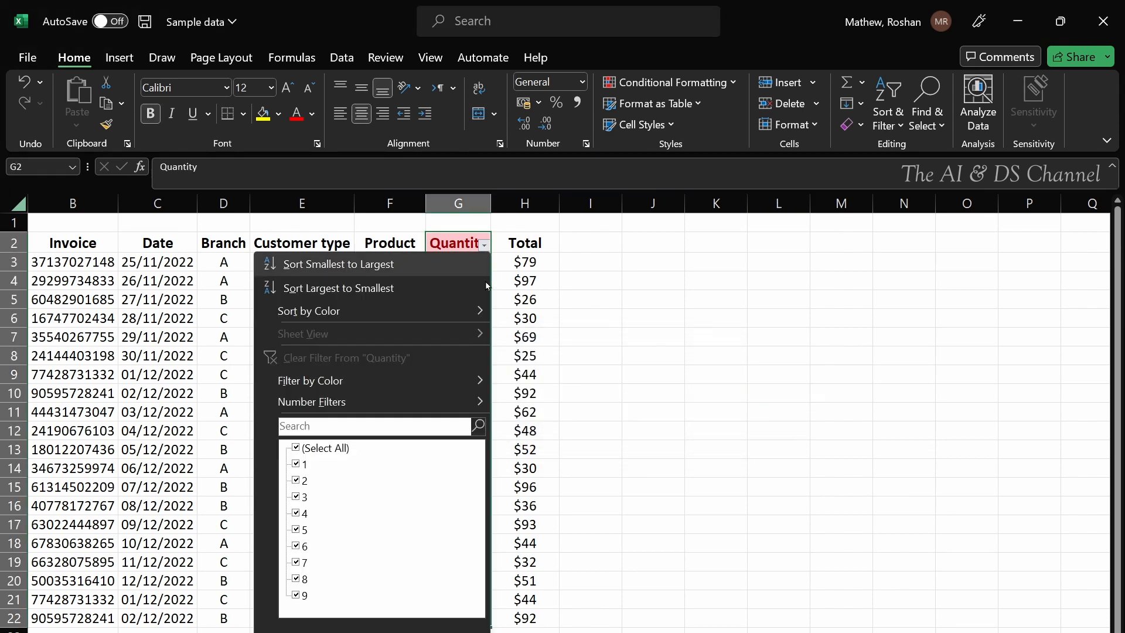
{"action": "mouse_move", "coordinate": [479, 389]}
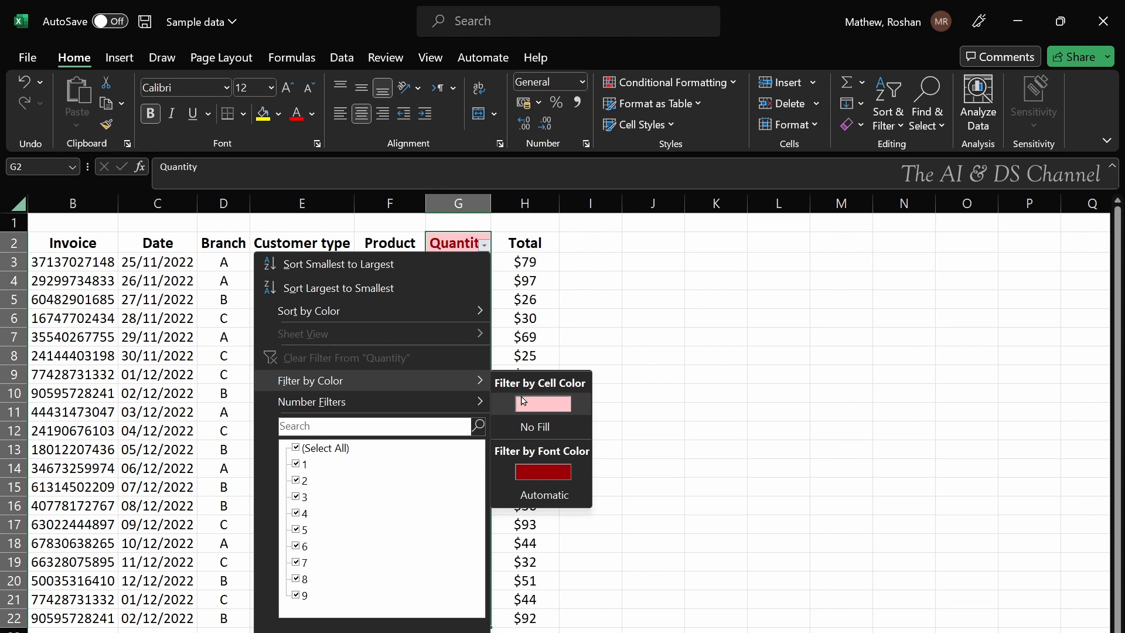
{"action": "left_click", "coordinate": [543, 404]}
{"action": "left_click", "coordinate": [679, 362]}
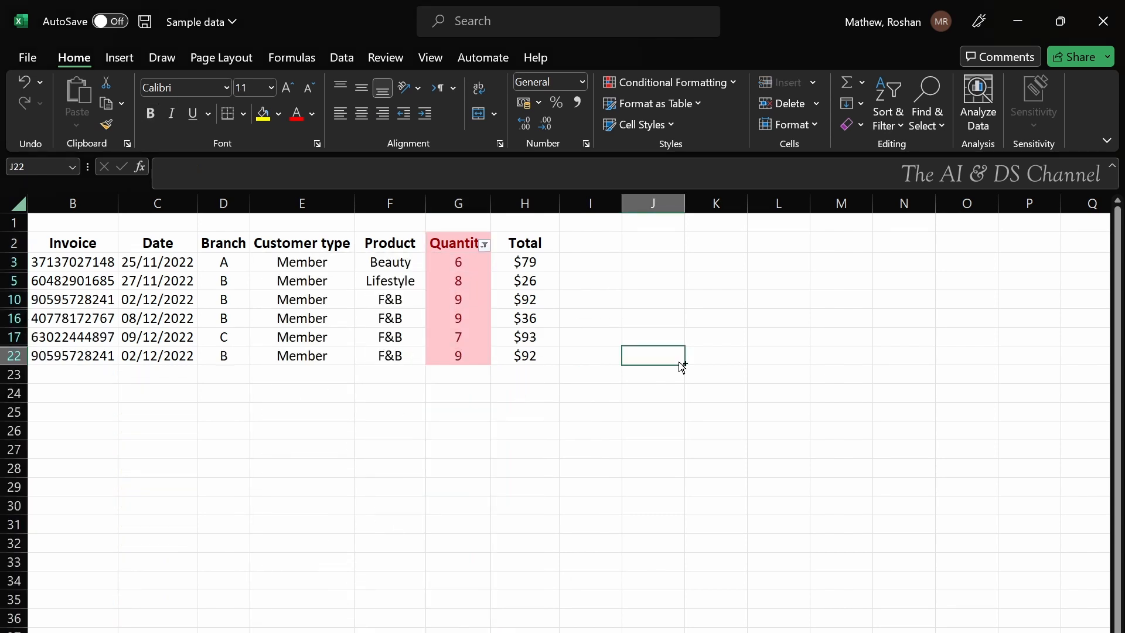
{"action": "key", "text": "ctrl+z"}
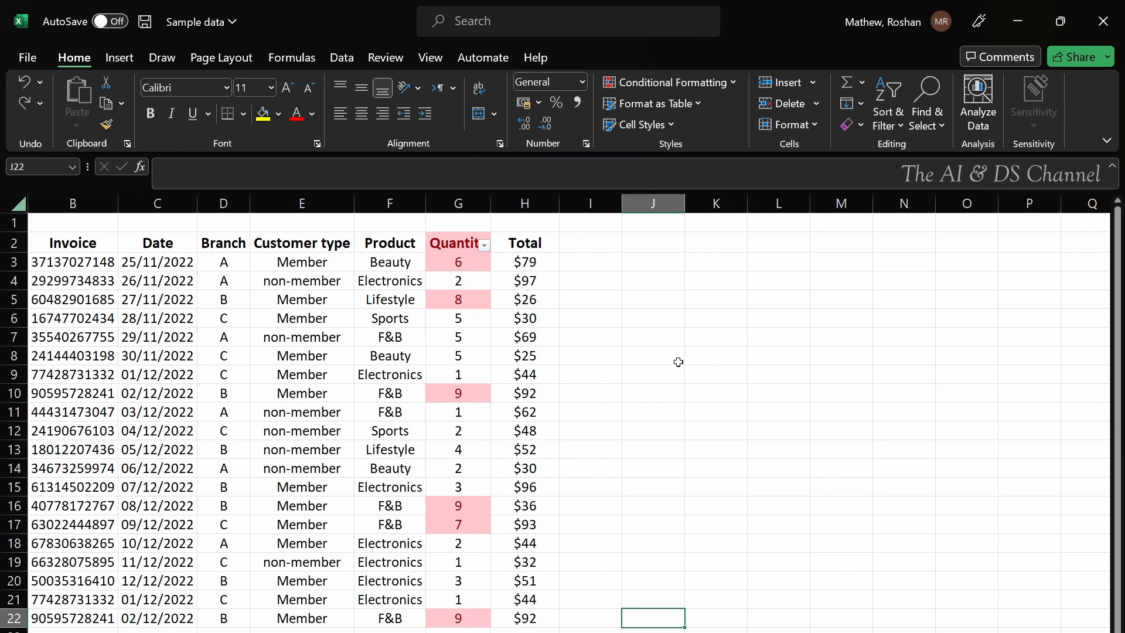
Clear the conditional formatting rules from the entire sheet.
{"action": "left_click", "coordinate": [684, 89]}
{"action": "mouse_move", "coordinate": [689, 336]}
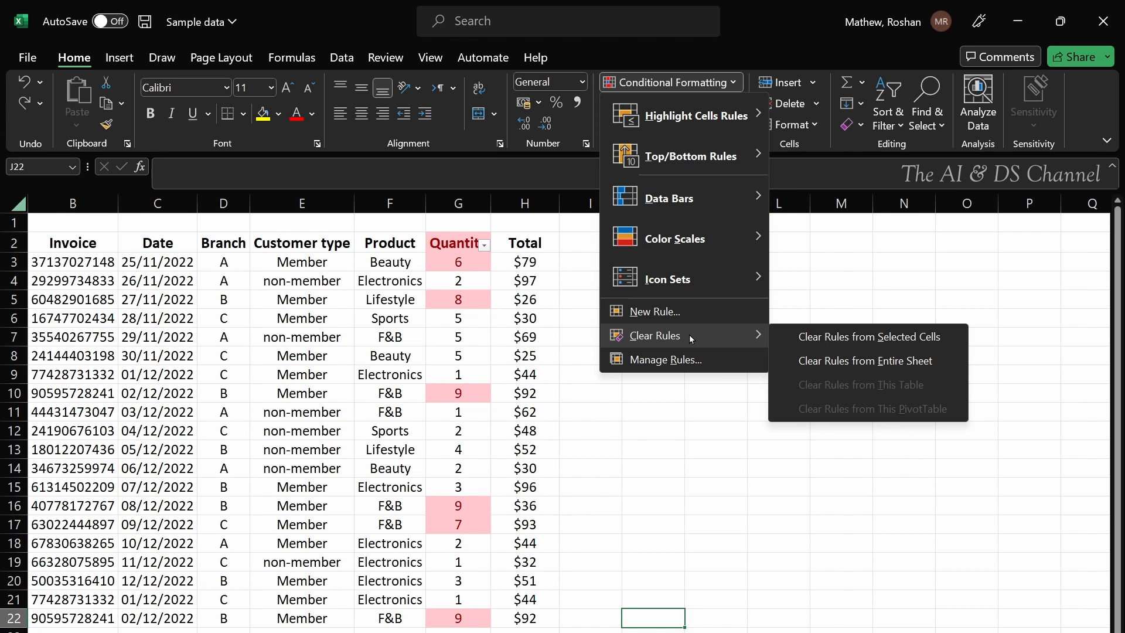
{"action": "left_click", "coordinate": [816, 365]}
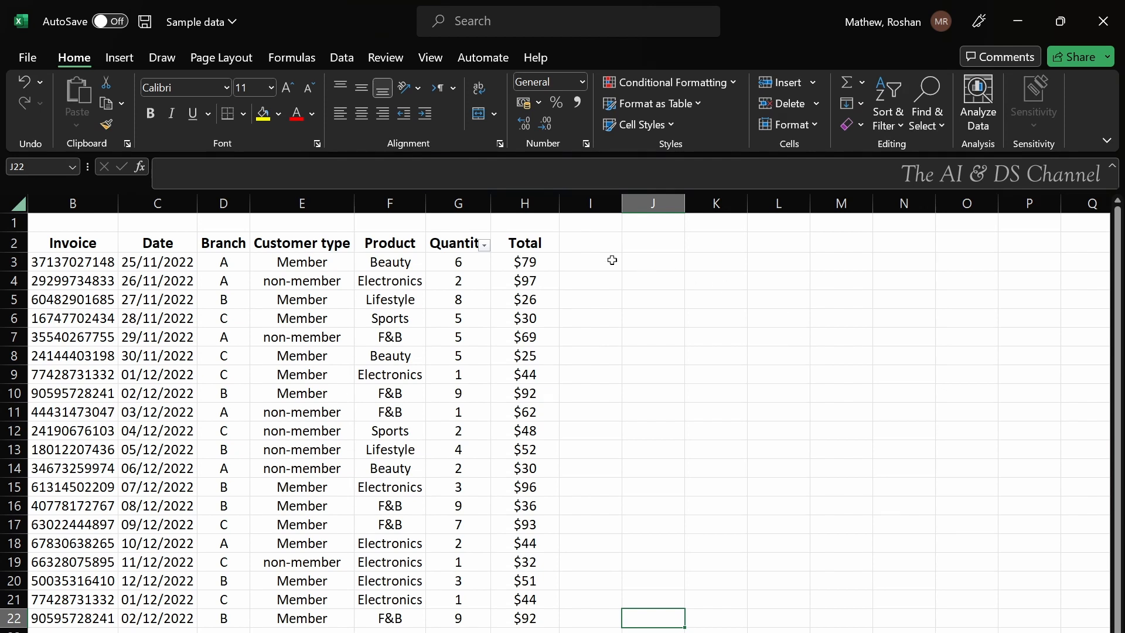
Highlight Quantity values less than 5 with Yellow Fill with Dark Yellow Text, and undo the rule.
{"action": "left_click", "coordinate": [462, 241]}
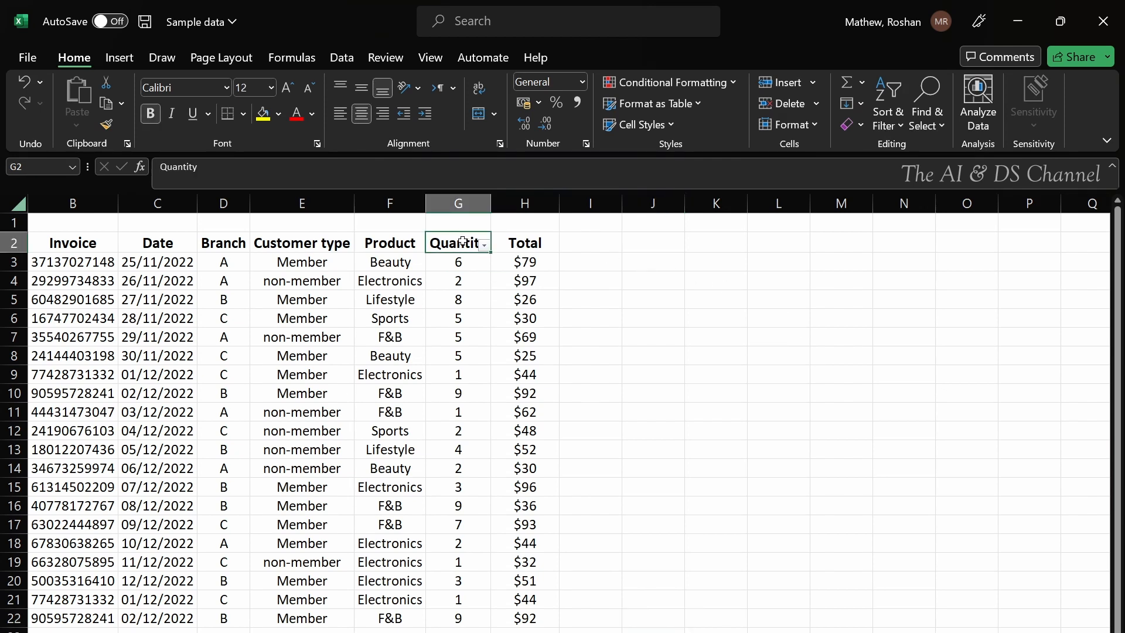
{"action": "key", "text": "ctrl+shift+Down"}
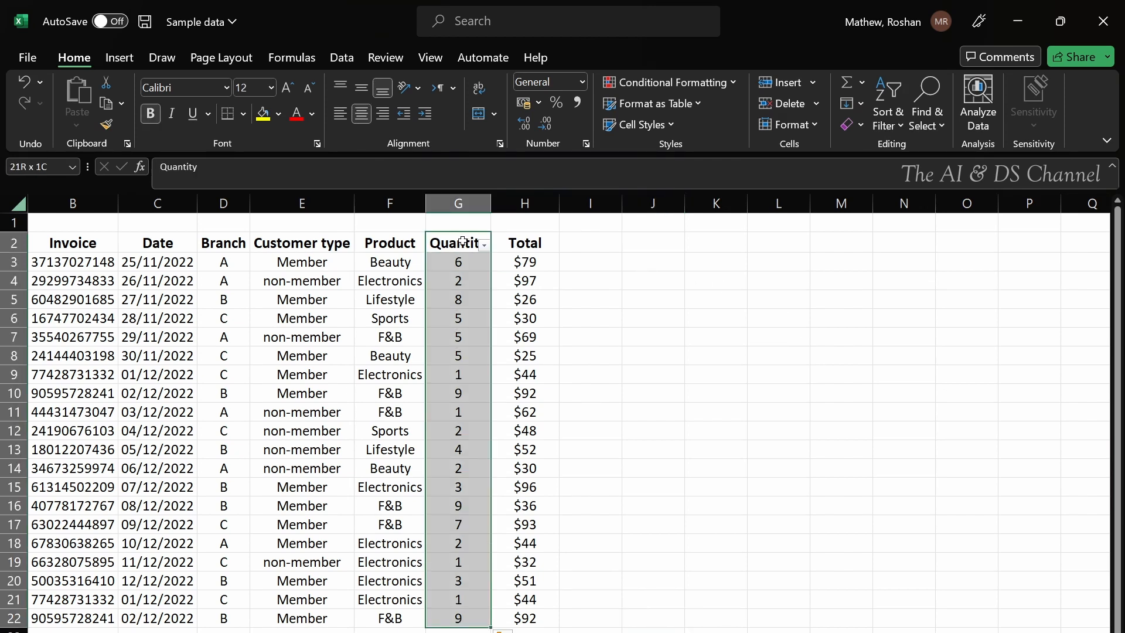
{"action": "left_click", "coordinate": [678, 88]}
{"action": "mouse_move", "coordinate": [683, 118]}
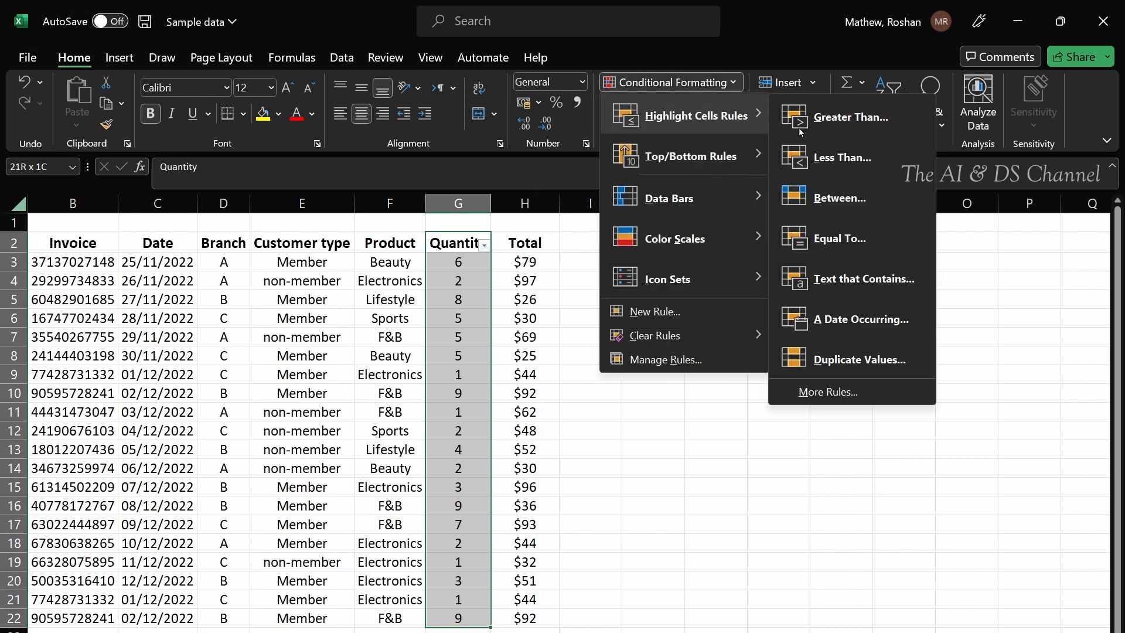
{"action": "left_click", "coordinate": [874, 169]}
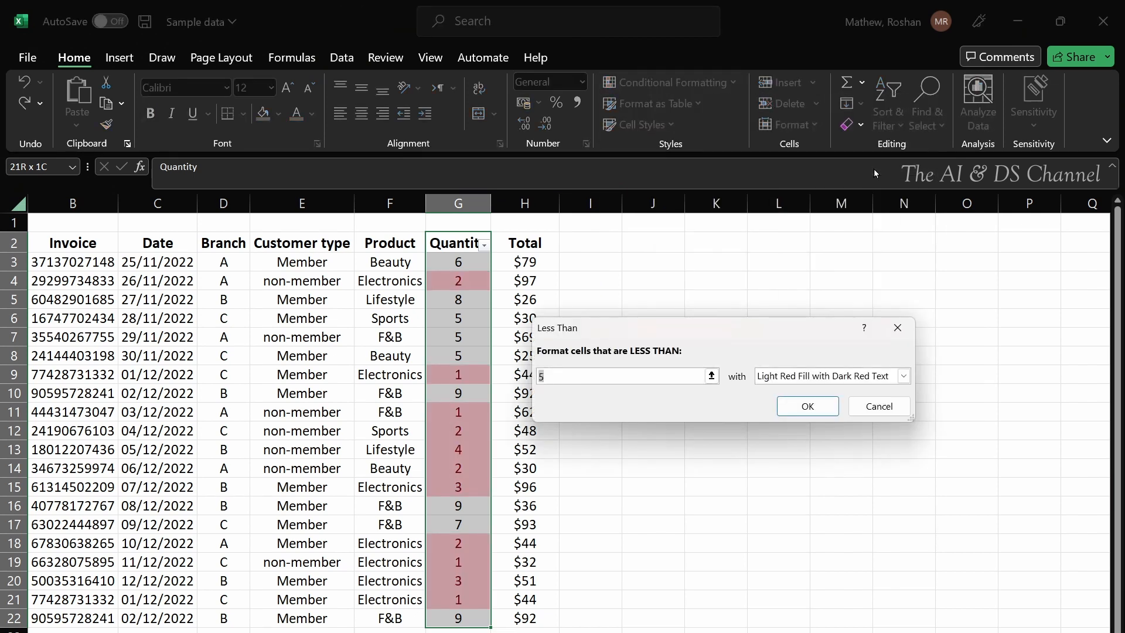
{"action": "left_click", "coordinate": [904, 375]}
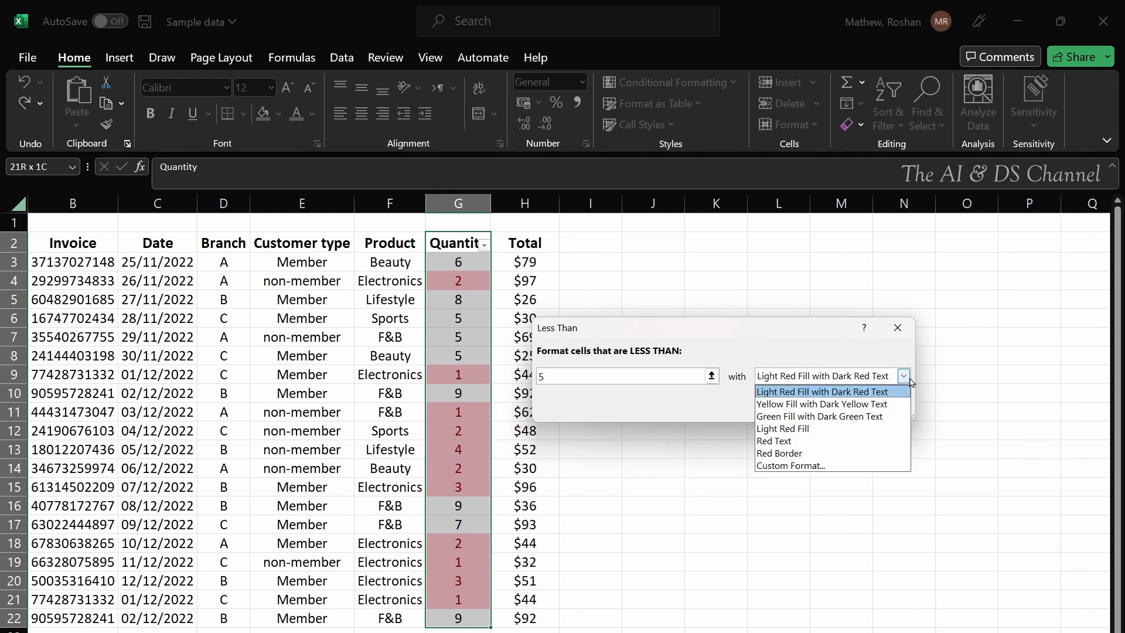
{"action": "left_click", "coordinate": [880, 406]}
{"action": "left_click", "coordinate": [799, 406]}
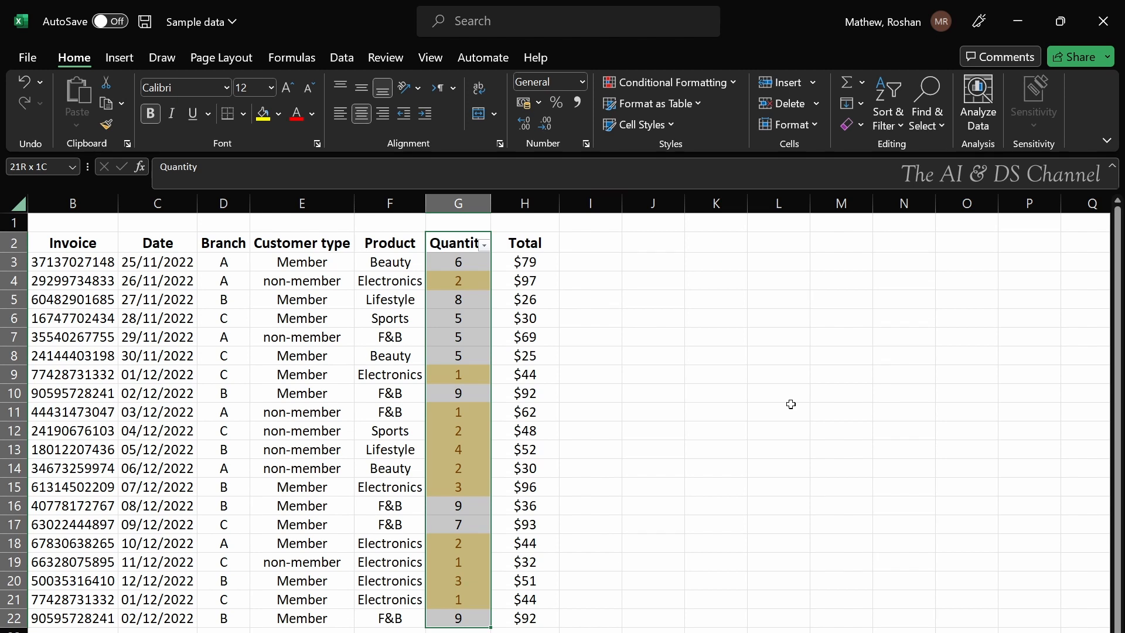
{"action": "left_click", "coordinate": [792, 407]}
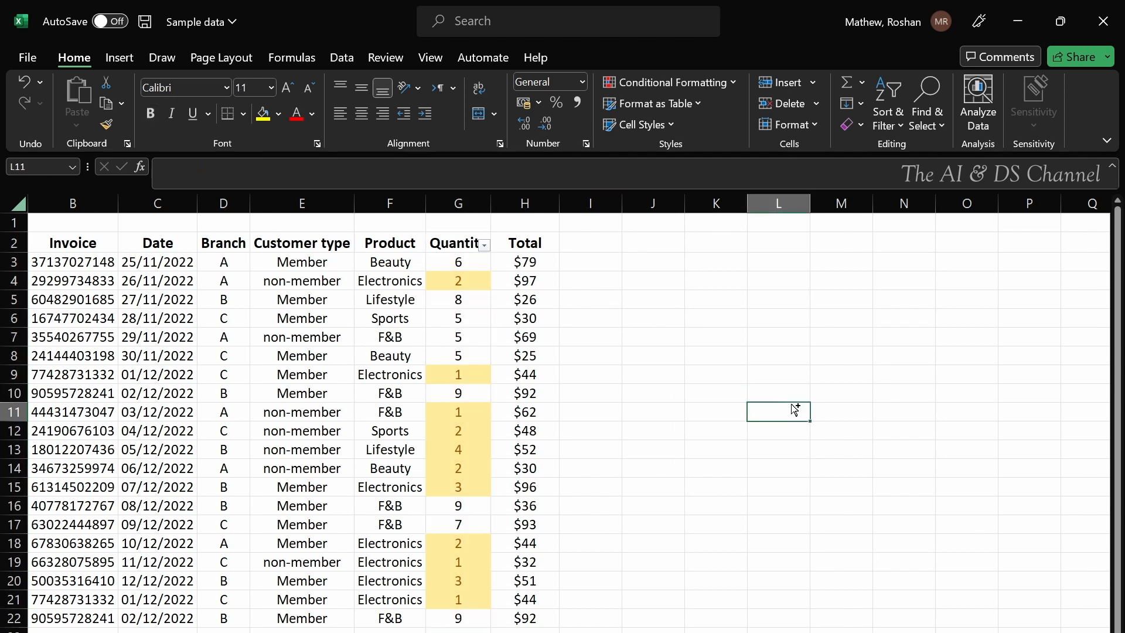
{"action": "key", "text": "ctrl+z"}
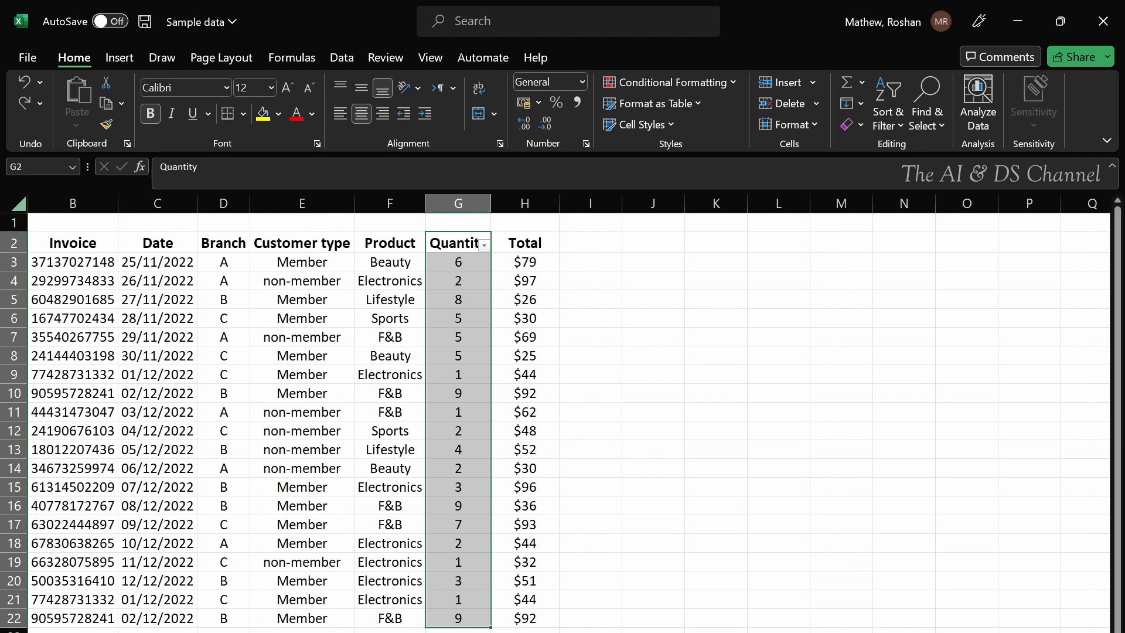
Highlight Quantity values between 3 and 7 with Light Red Fill with Dark Red Text.
{"action": "left_click", "coordinate": [659, 84]}
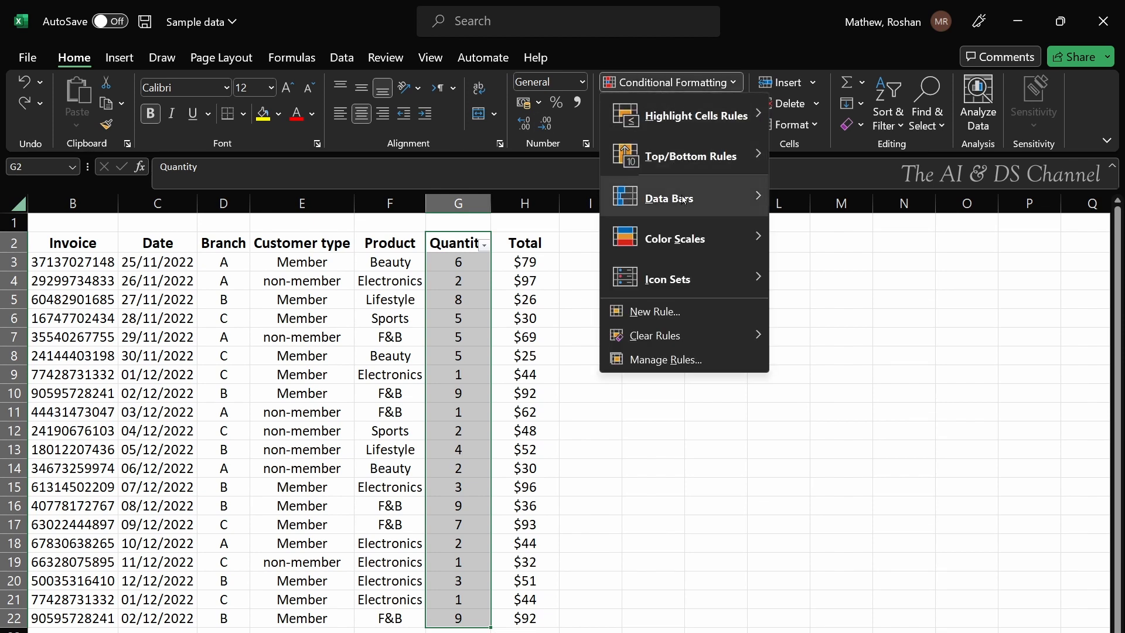
{"action": "mouse_move", "coordinate": [717, 117]}
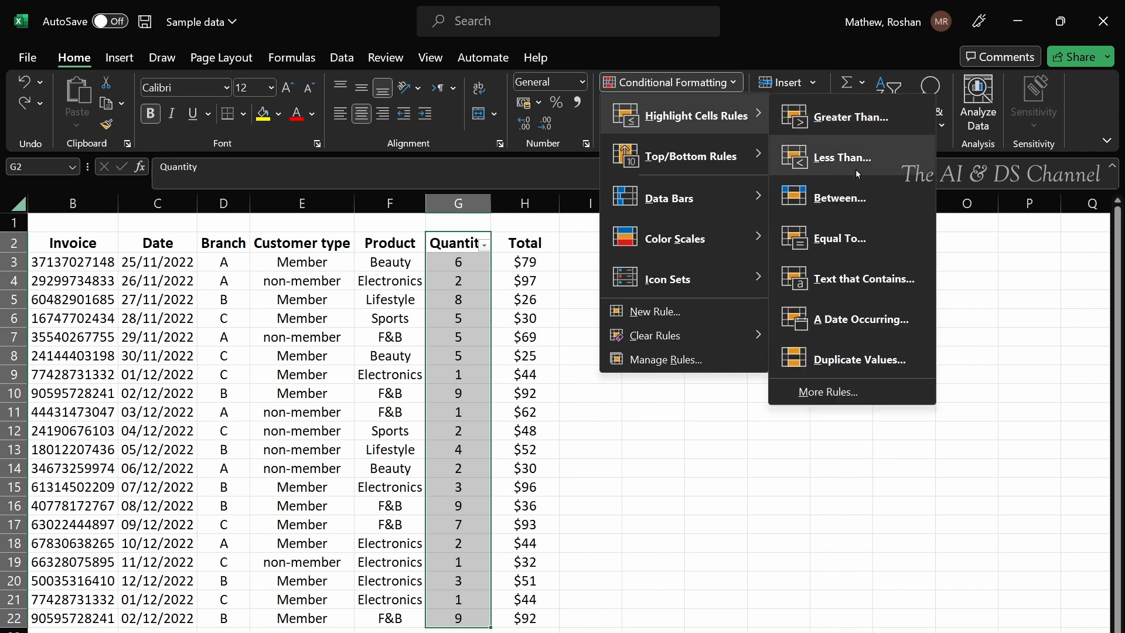
{"action": "left_click", "coordinate": [855, 268]}
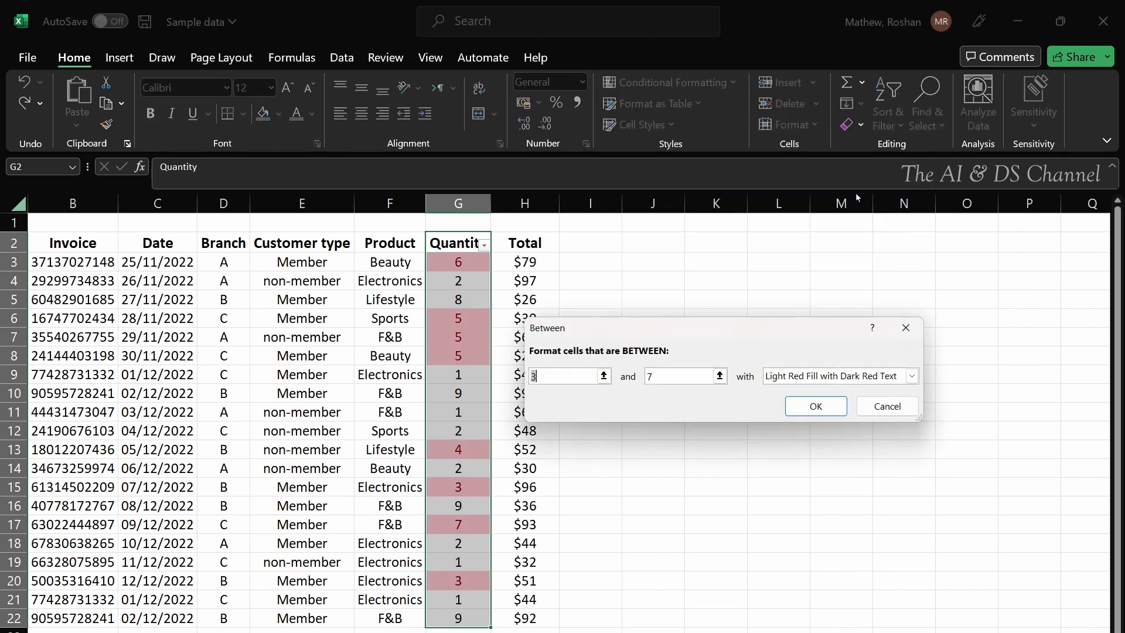
{"action": "left_click", "coordinate": [657, 375]}
{"action": "left_click", "coordinate": [803, 406]}
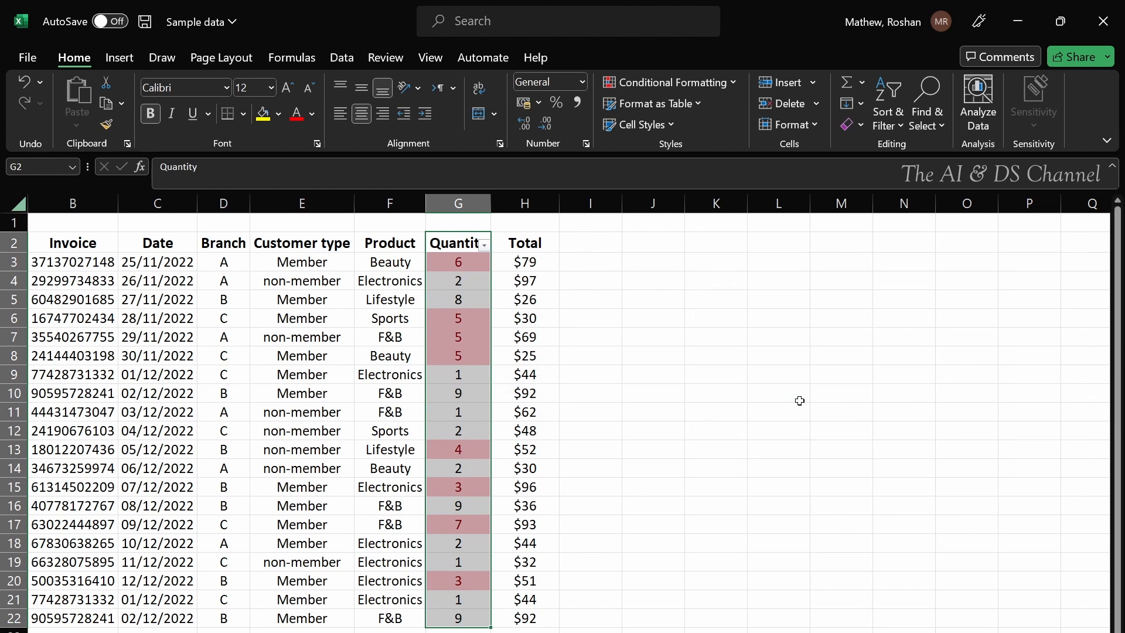
{"action": "left_click", "coordinate": [800, 400]}
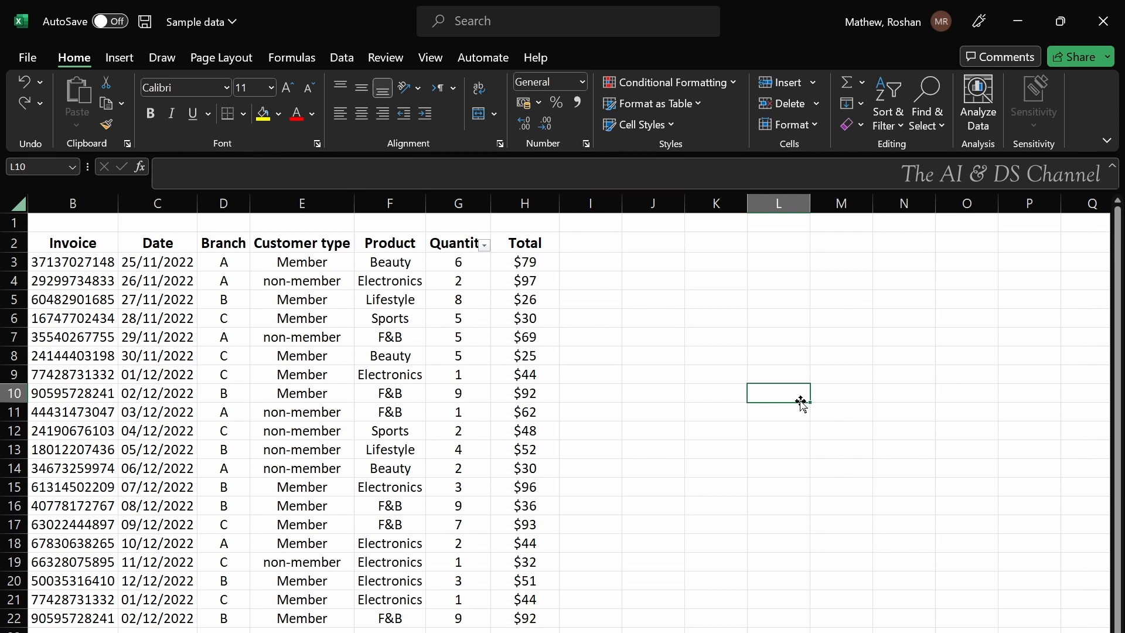
Highlight Product column cells equal to "sports" with Light Red Fill with Dark Red Text, and undo the rule.
{"action": "left_click", "coordinate": [390, 241]}
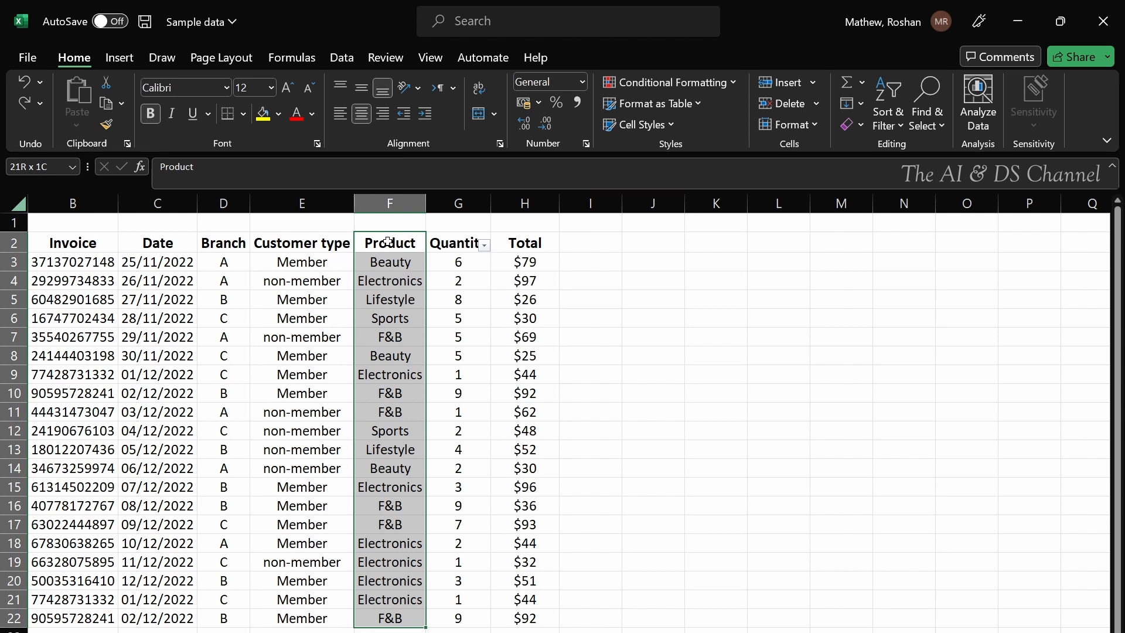
{"action": "left_click", "coordinate": [655, 83]}
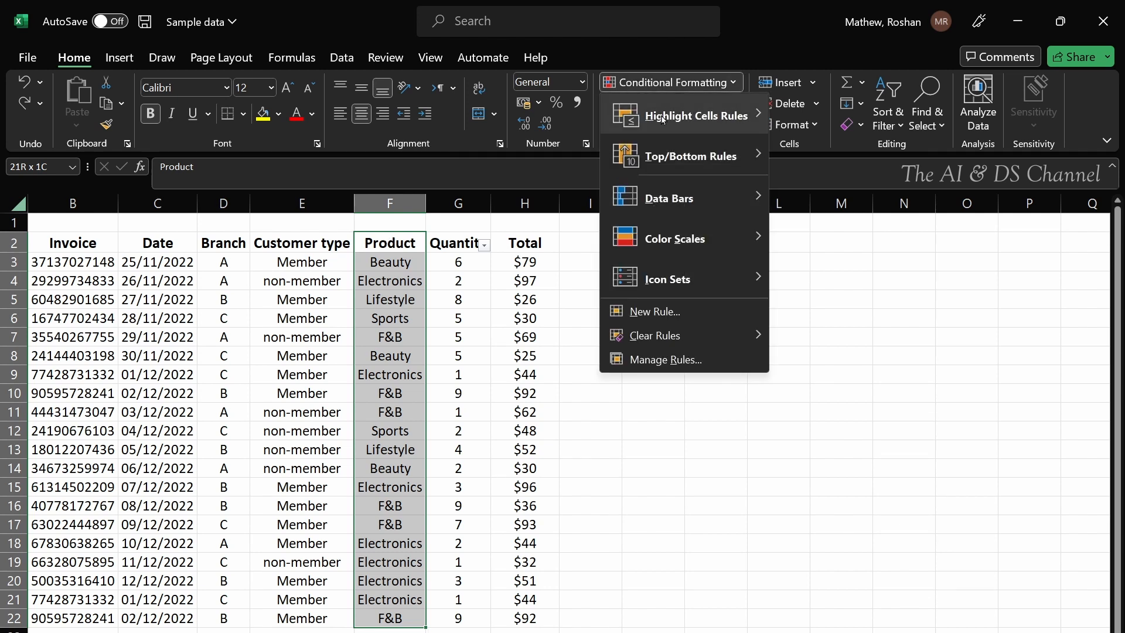
{"action": "mouse_move", "coordinate": [663, 120]}
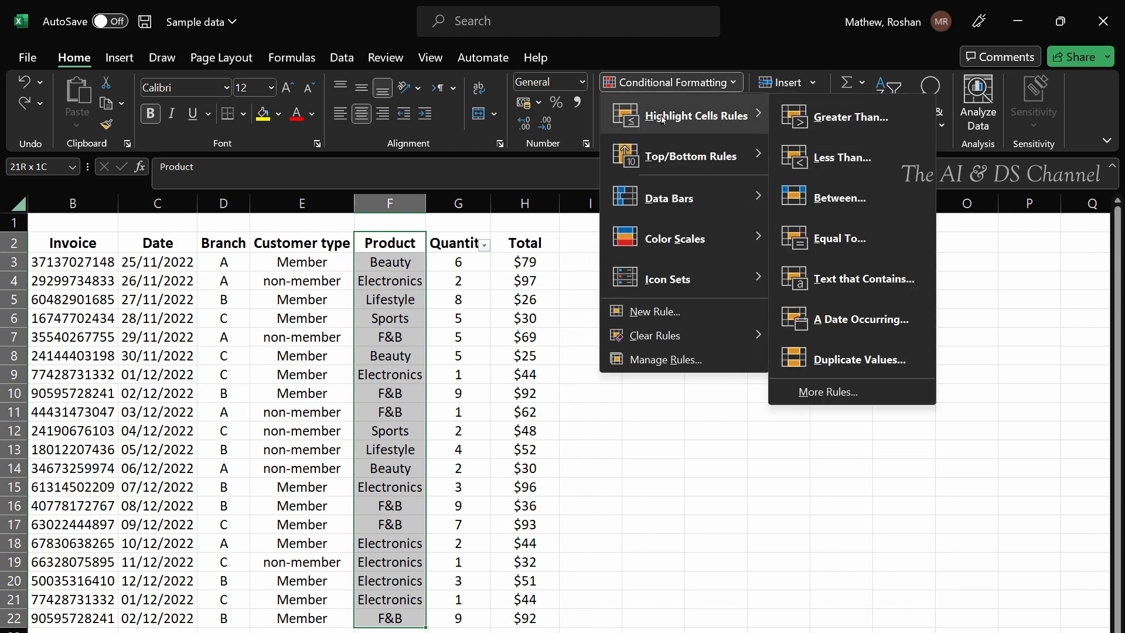
{"action": "left_click", "coordinate": [823, 239]}
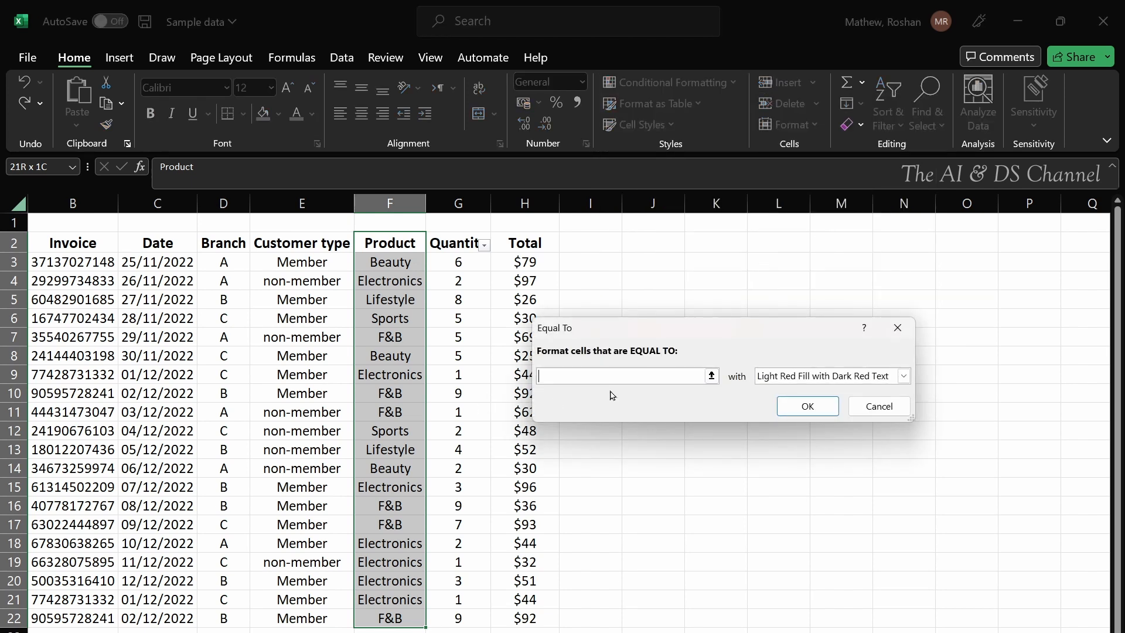
{"action": "type", "text": "sports"}
{"action": "left_click", "coordinate": [807, 406]}
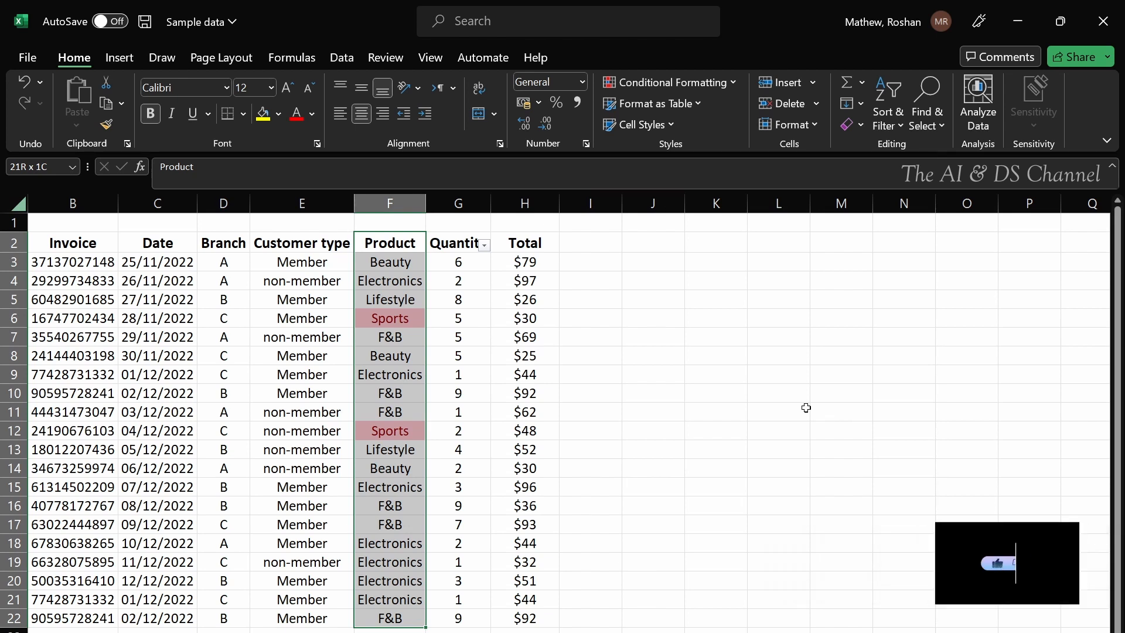
{"action": "key", "text": "ctrl+z"}
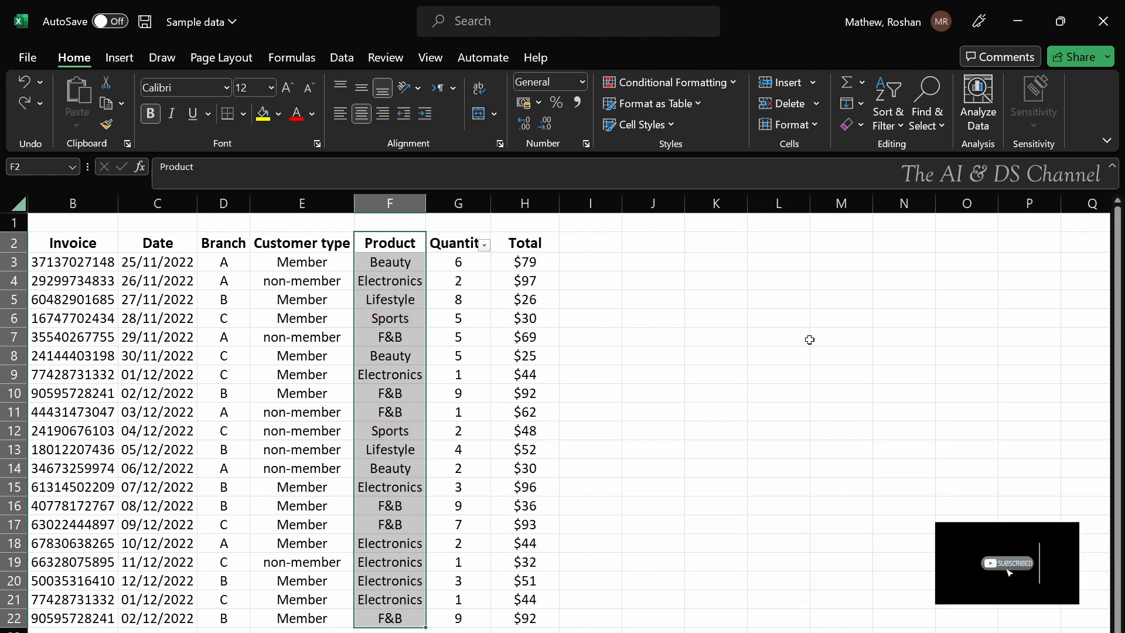
Try highlighting Product column cells containing the text "sports" with Light Red Fill with Dark Red Text, and cancel the rule.
{"action": "left_click", "coordinate": [724, 87]}
{"action": "mouse_move", "coordinate": [727, 111]}
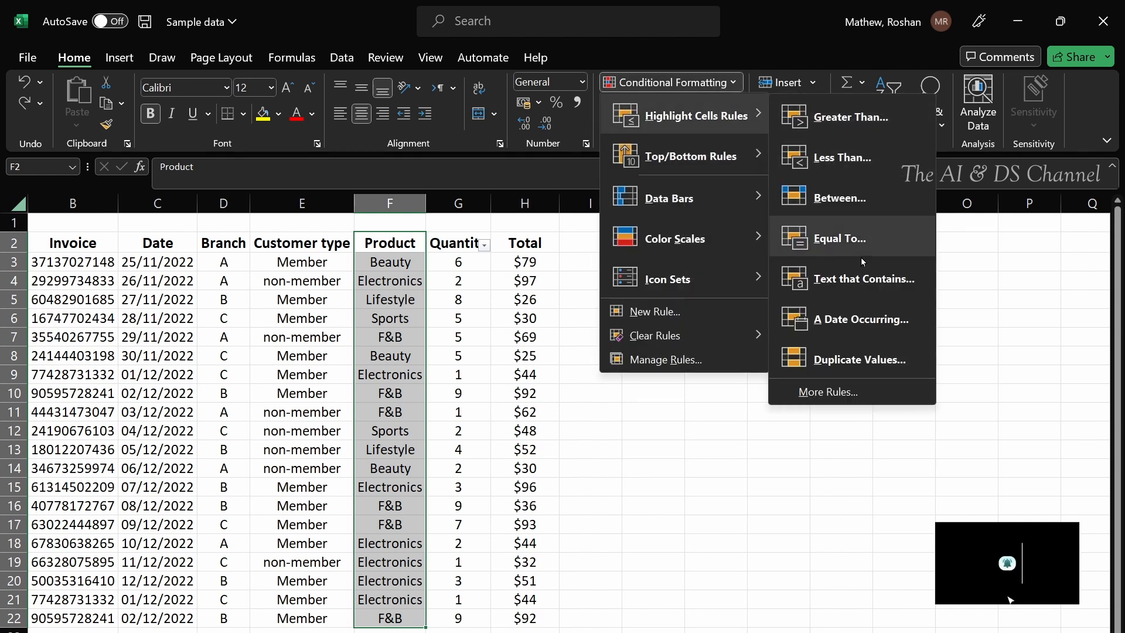
{"action": "left_click", "coordinate": [864, 279]}
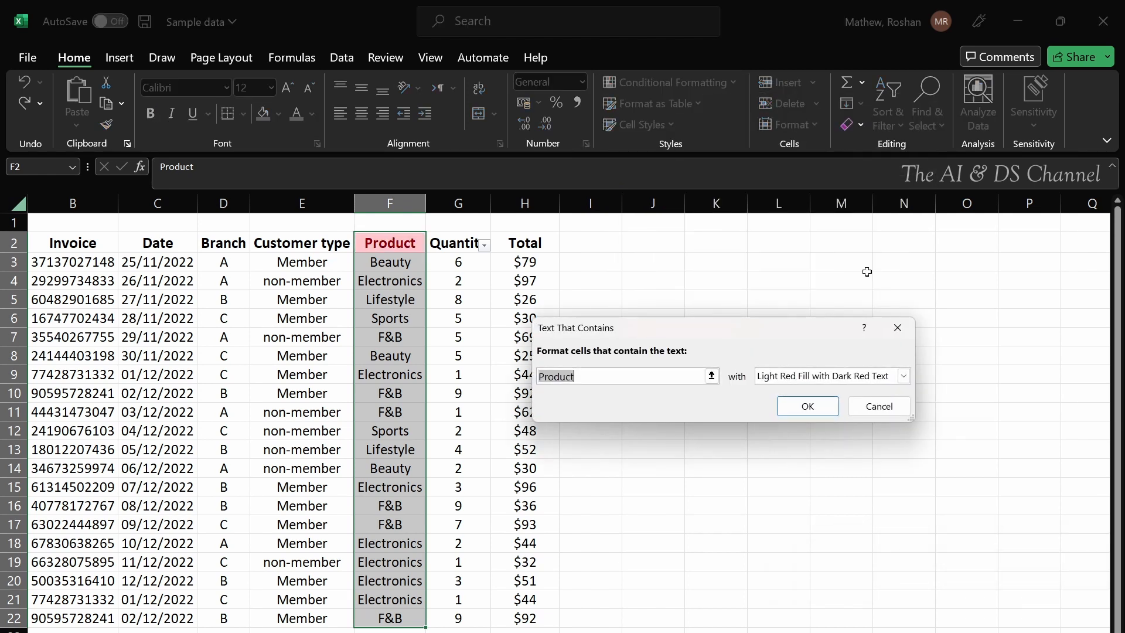
{"action": "type", "text": "sports"}
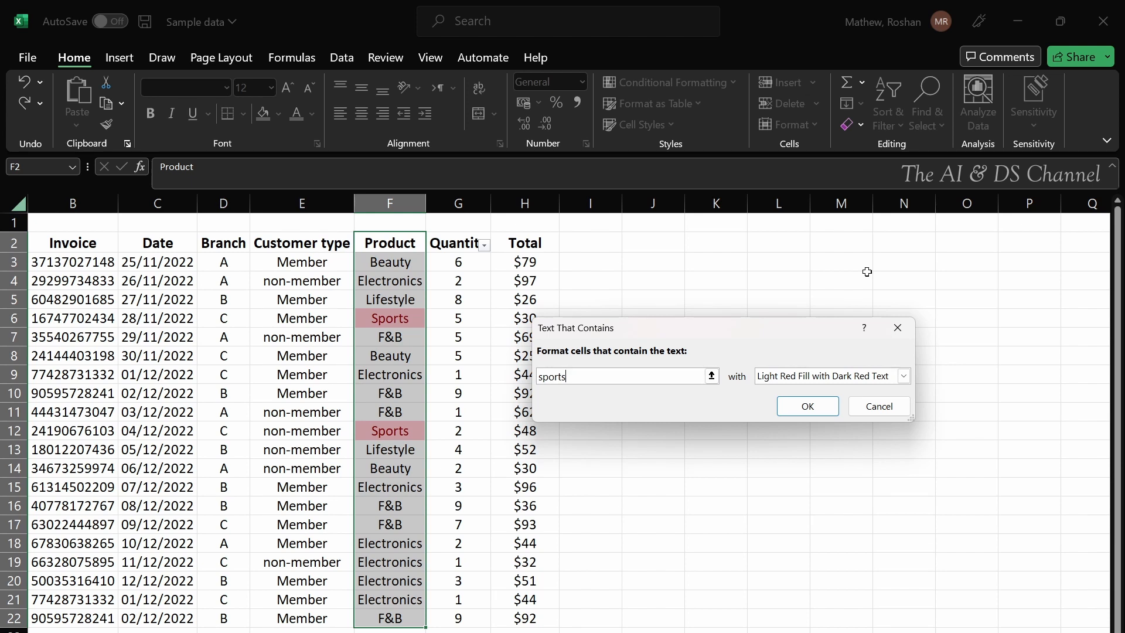
{"action": "key", "text": "Escape"}
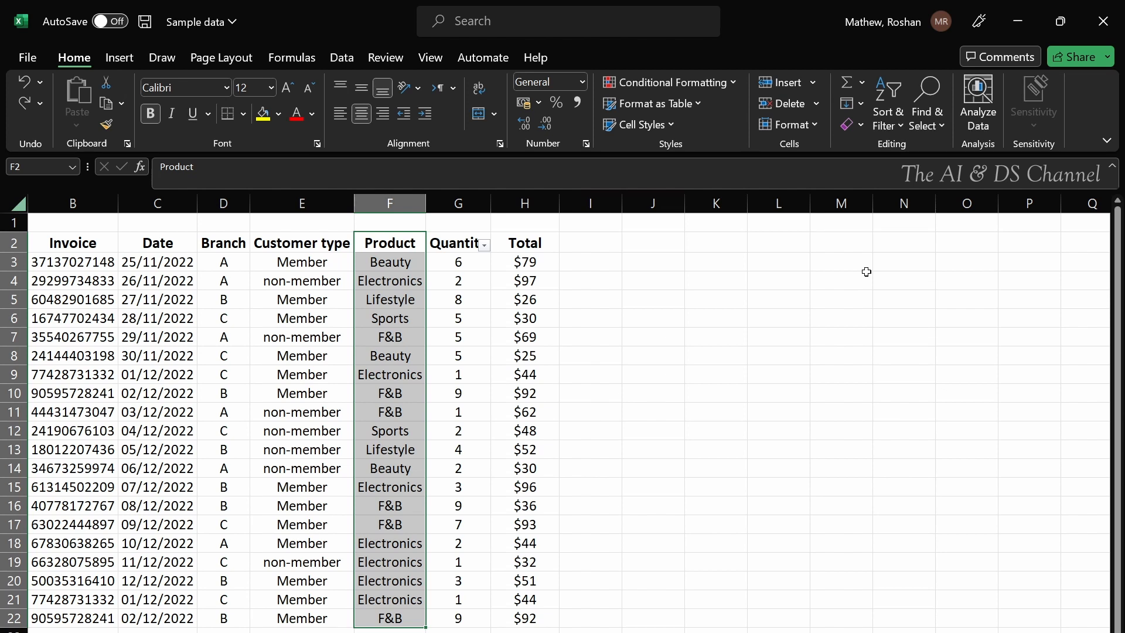
{"action": "left_click", "coordinate": [669, 83]}
{"action": "mouse_move", "coordinate": [696, 116]}
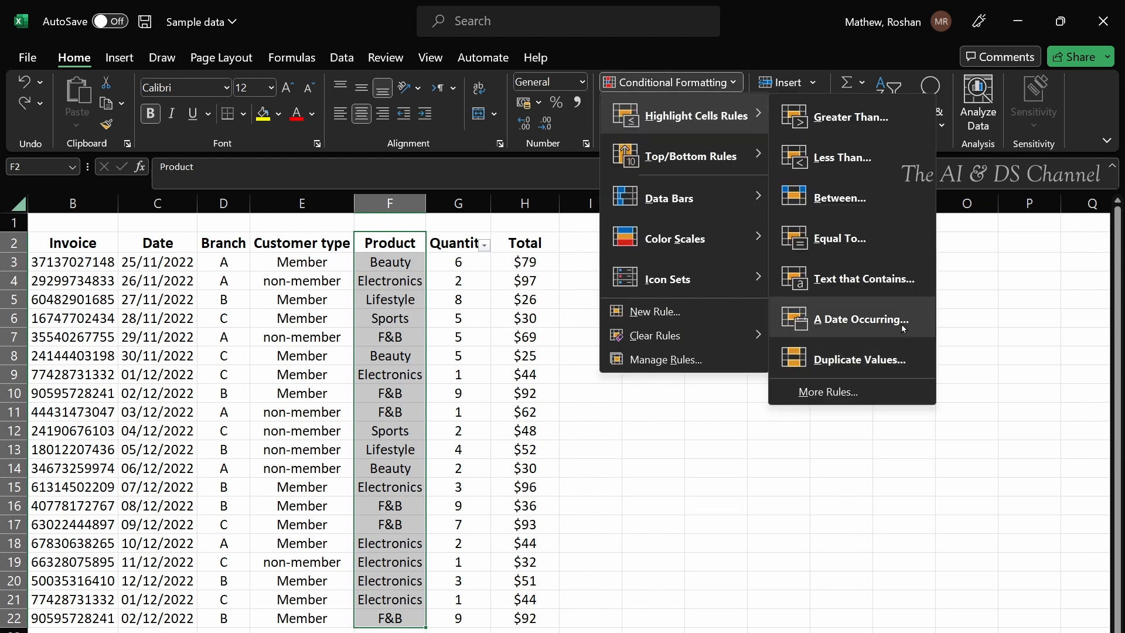
{"action": "key", "text": "Escape"}
{"action": "key", "text": "Escape"}
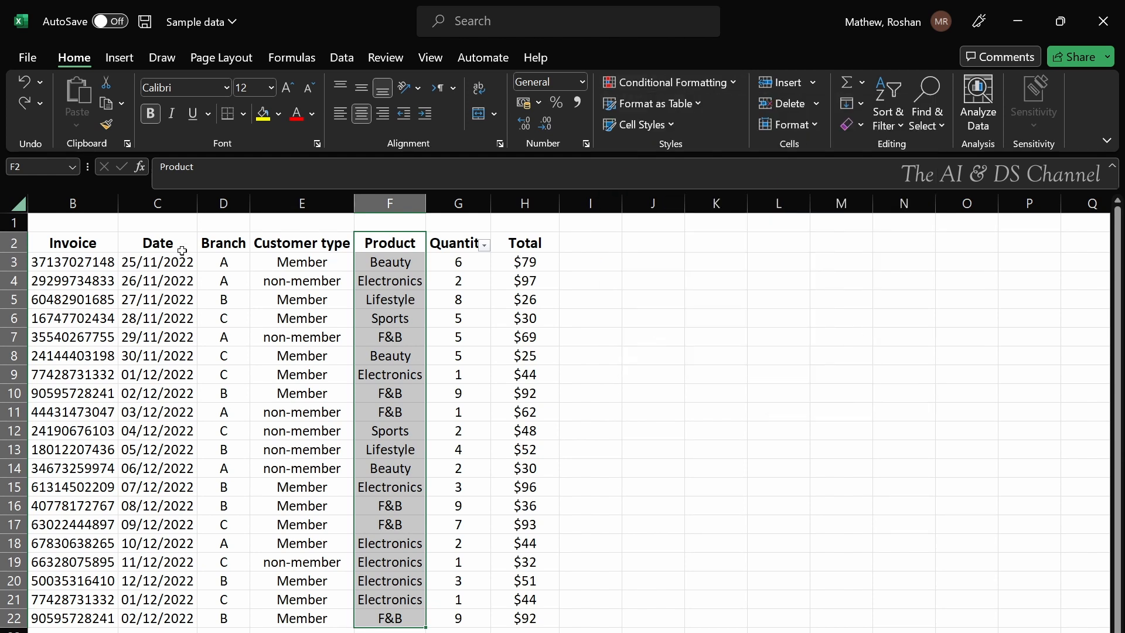
Highlight Date column cells with a date occurring This Month with Green Fill with Dark Green Text, and undo the rule.
{"action": "left_click", "coordinate": [184, 253]}
{"action": "key", "text": "ctrl+shift+Down"}
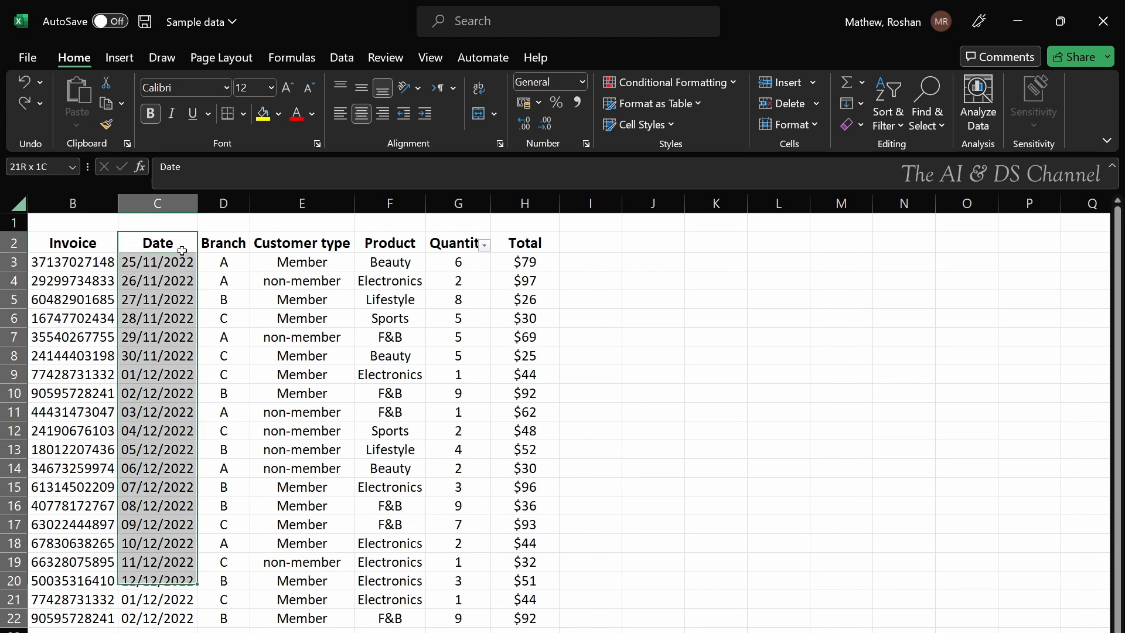
{"action": "left_click", "coordinate": [692, 85]}
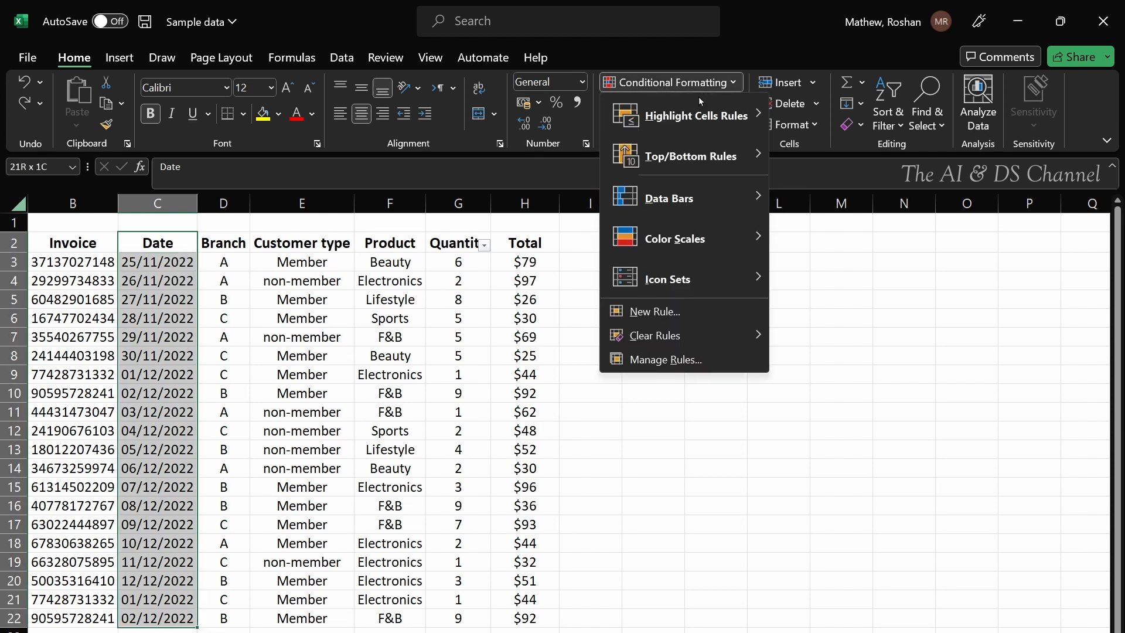
{"action": "mouse_move", "coordinate": [700, 116]}
{"action": "left_click", "coordinate": [871, 319]}
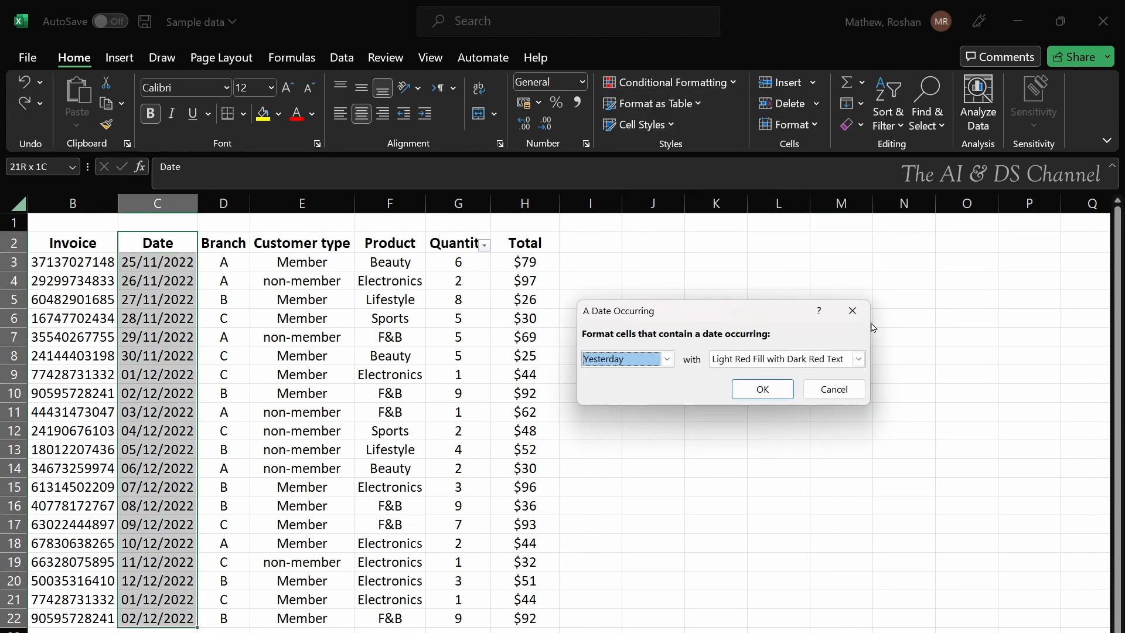
{"action": "left_click", "coordinate": [667, 359]}
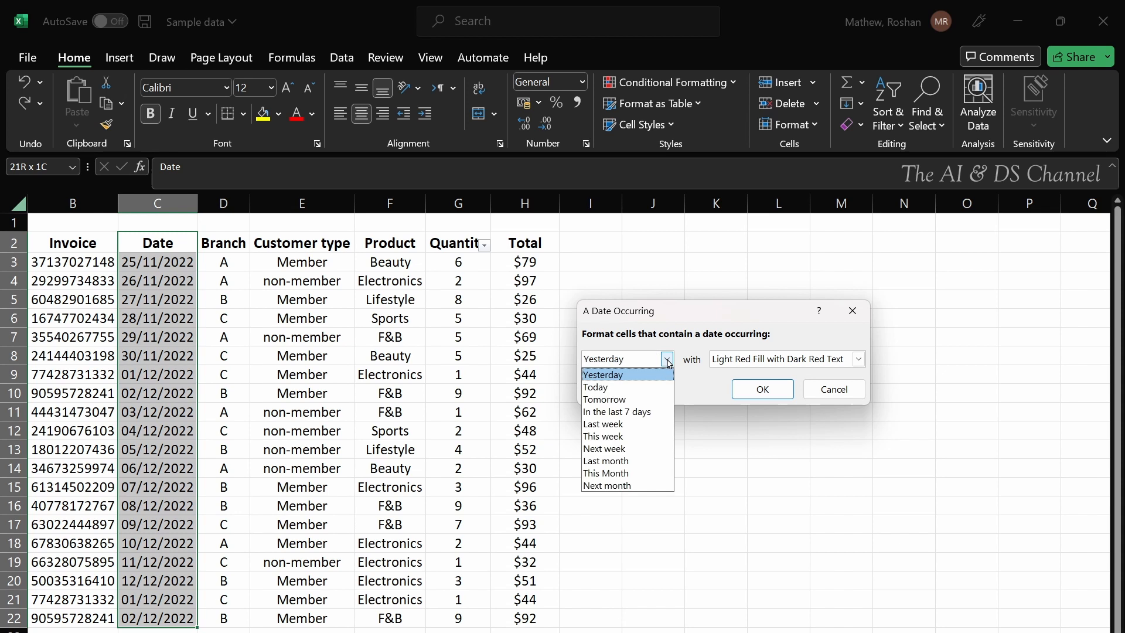
{"action": "left_click", "coordinate": [641, 473]}
{"action": "left_click", "coordinate": [842, 359]}
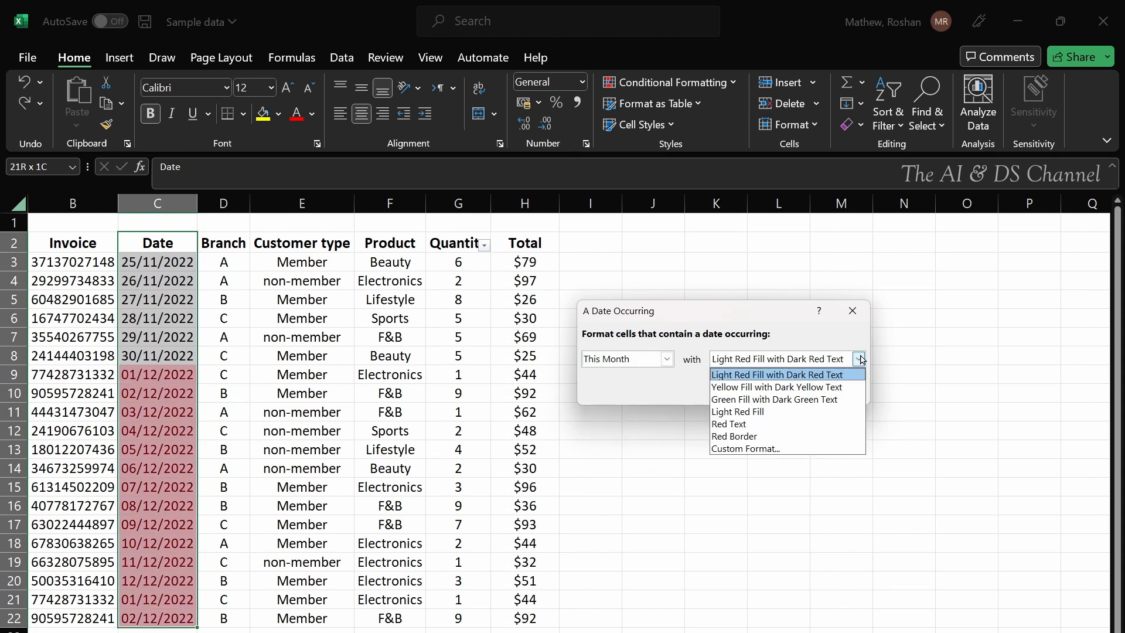
{"action": "left_click", "coordinate": [840, 402]}
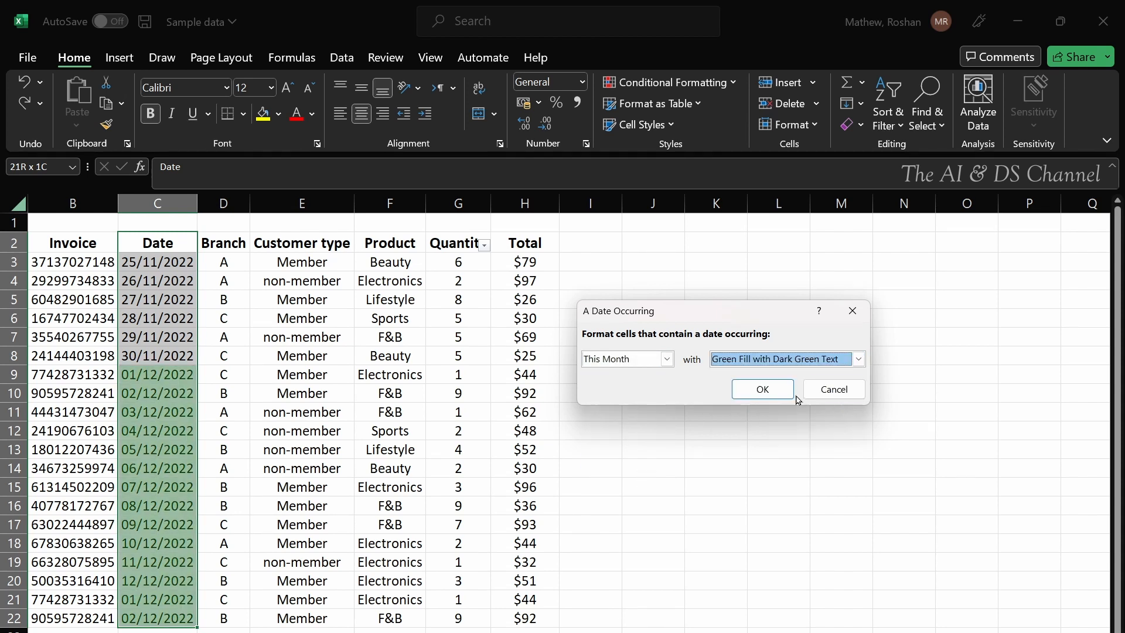
{"action": "left_click", "coordinate": [763, 390]}
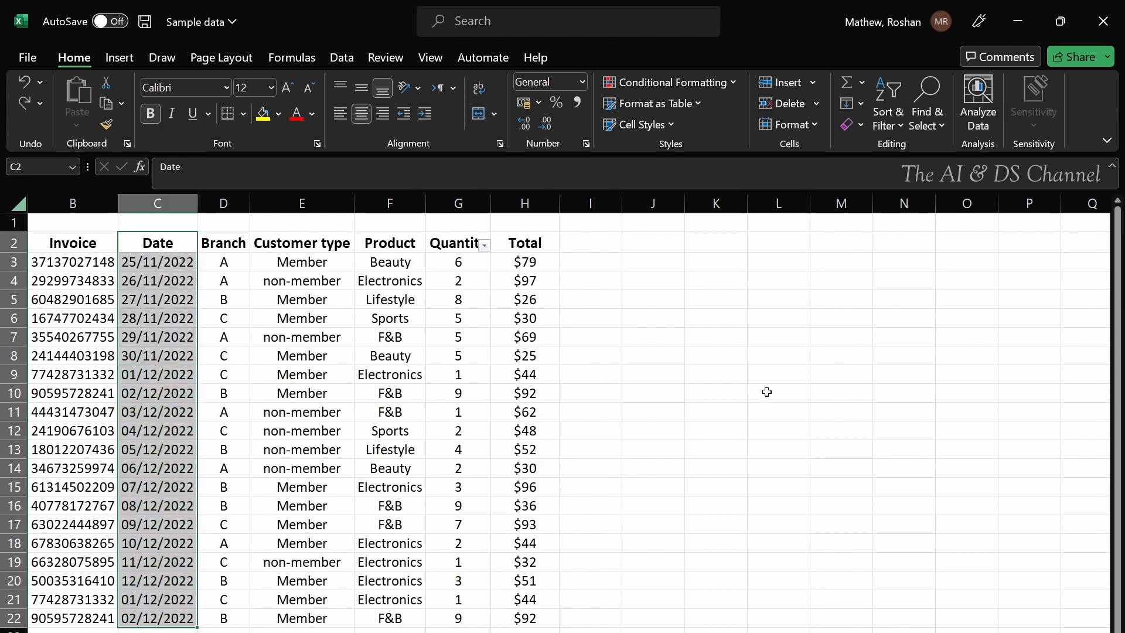
{"action": "left_click", "coordinate": [767, 392]}
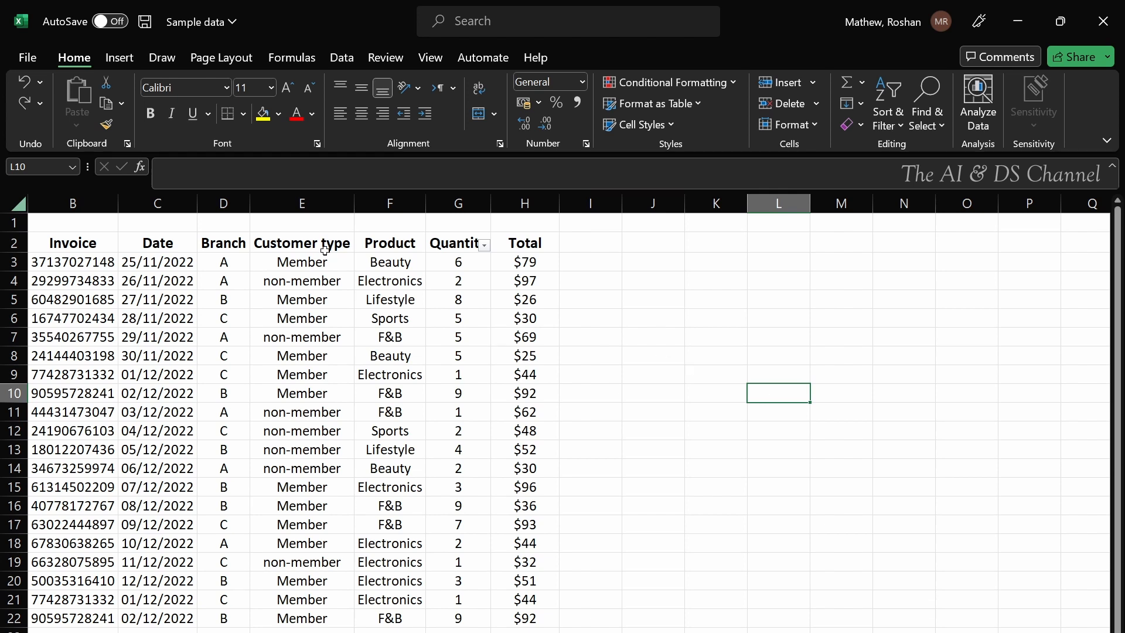
Highlight duplicate values in the Invoice column with Light Red Fill with Dark Red Text.
{"action": "left_click", "coordinate": [87, 245]}
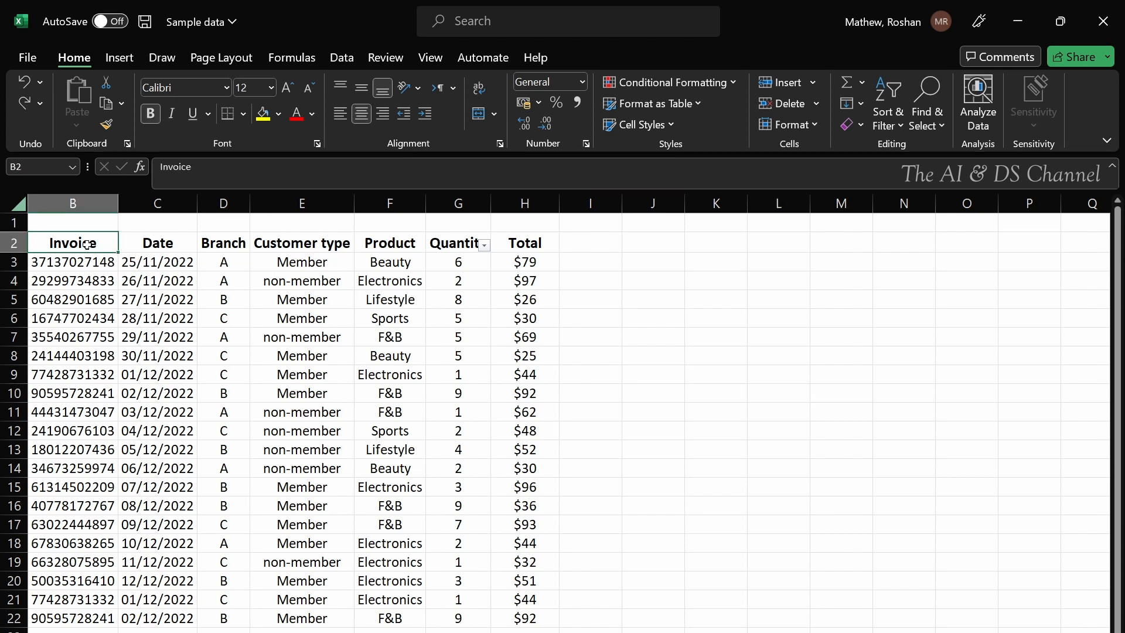
{"action": "key", "text": "ctrl+shift+Down"}
{"action": "left_click", "coordinate": [670, 82]}
{"action": "mouse_move", "coordinate": [698, 115]}
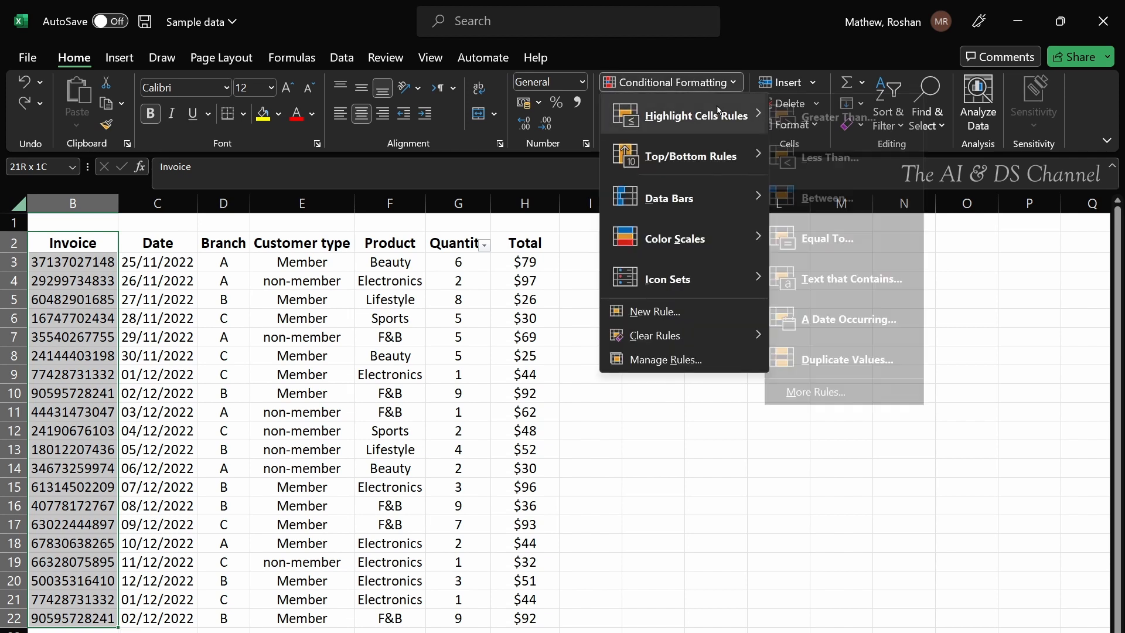
{"action": "left_click", "coordinate": [851, 361]}
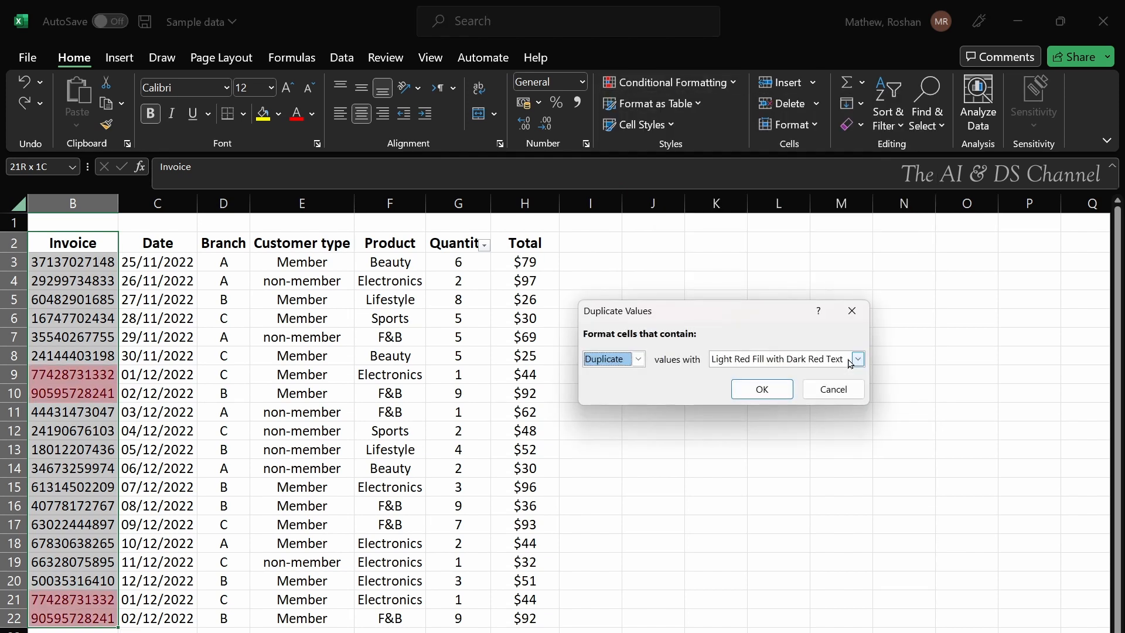
{"action": "left_click", "coordinate": [761, 390]}
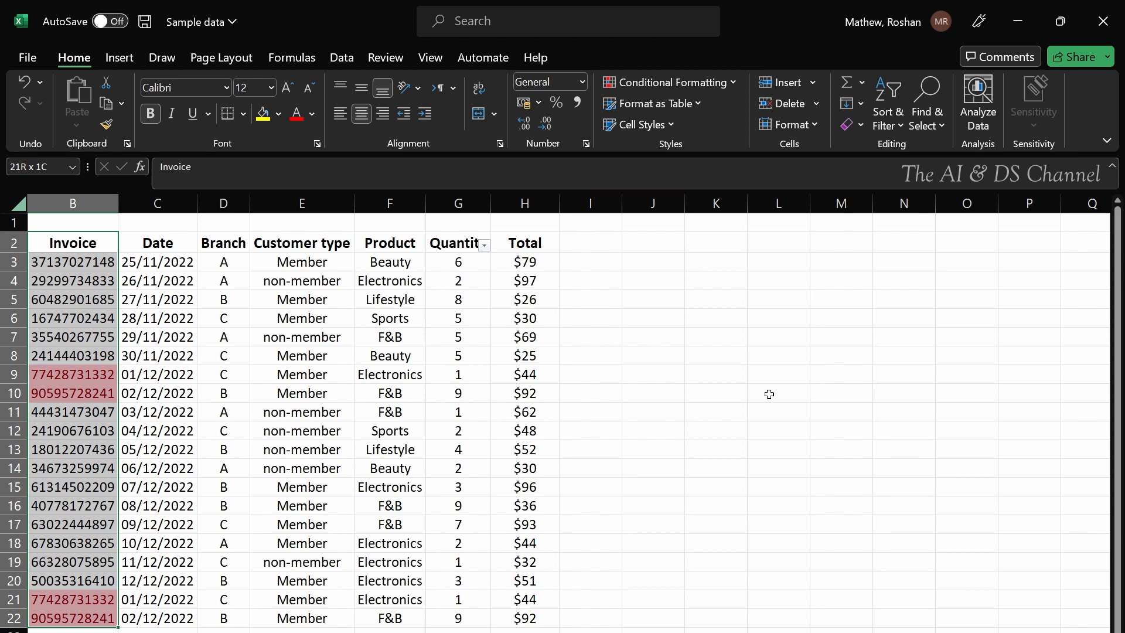
{"action": "left_click", "coordinate": [610, 315]}
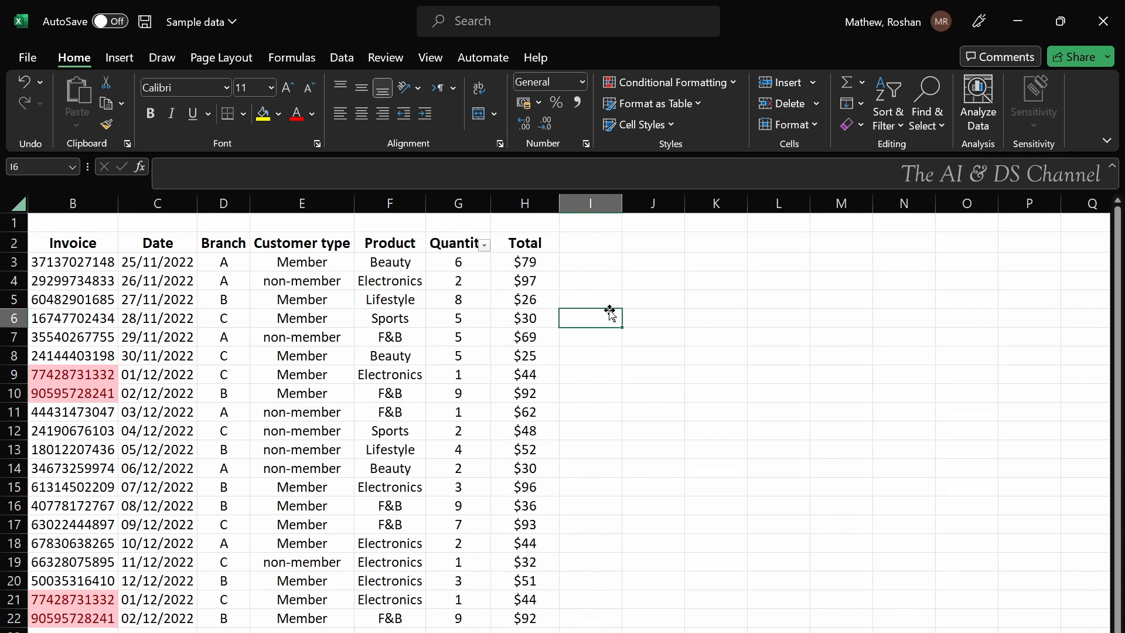
Highlight unique values in the Quantity column with Light Red Fill with Dark Red Text.
{"action": "left_click", "coordinate": [457, 252]}
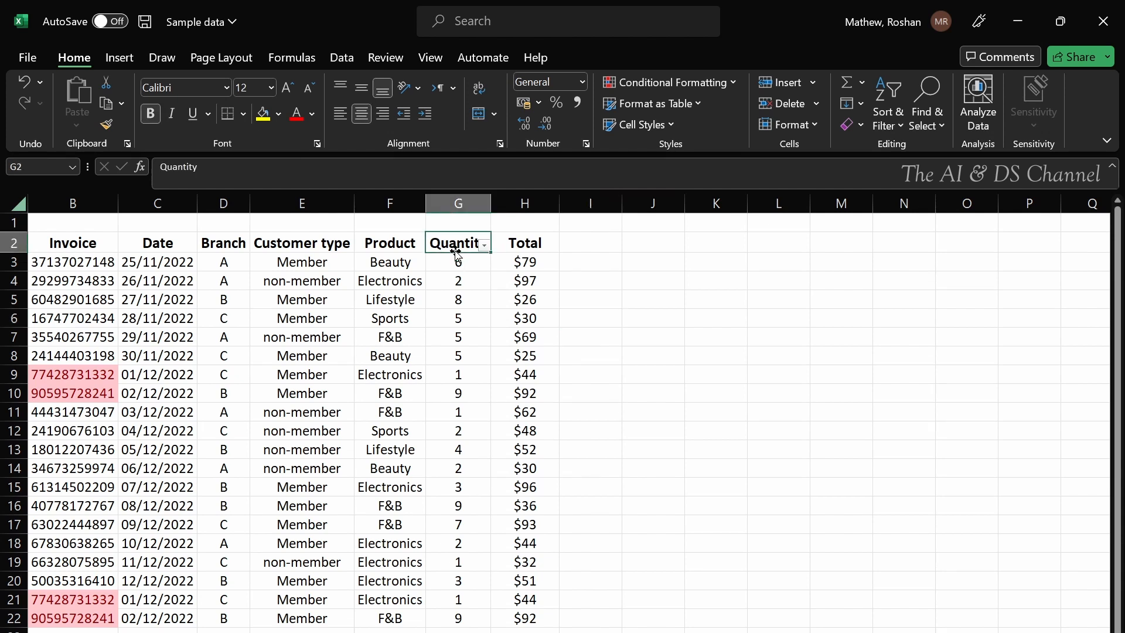
{"action": "key", "text": "ctrl+shift+Down"}
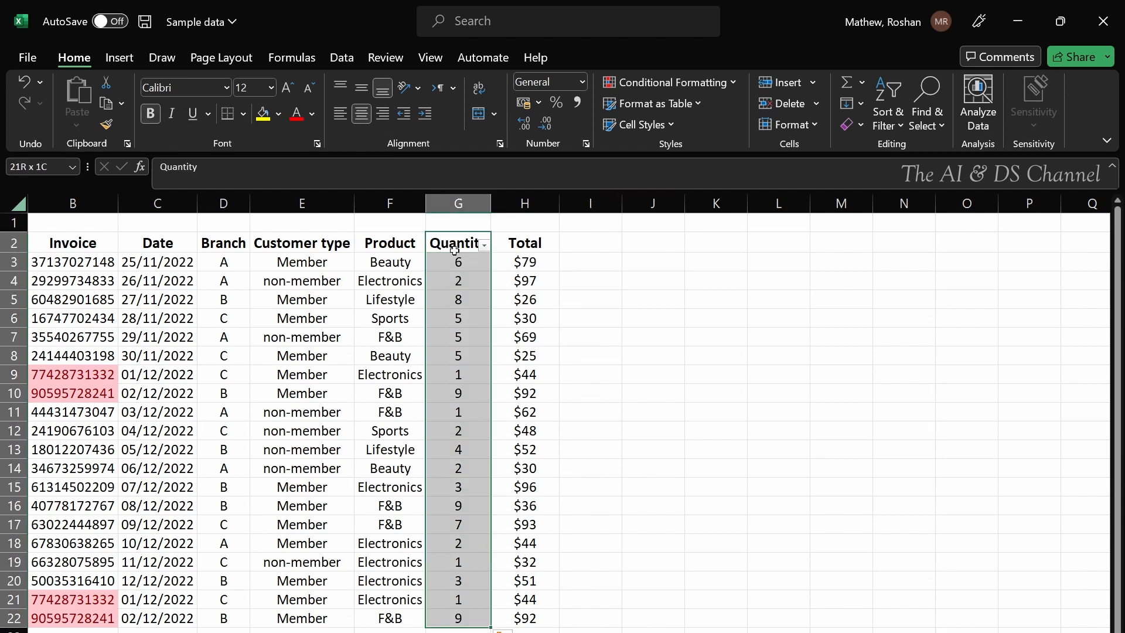
{"action": "left_click", "coordinate": [674, 83]}
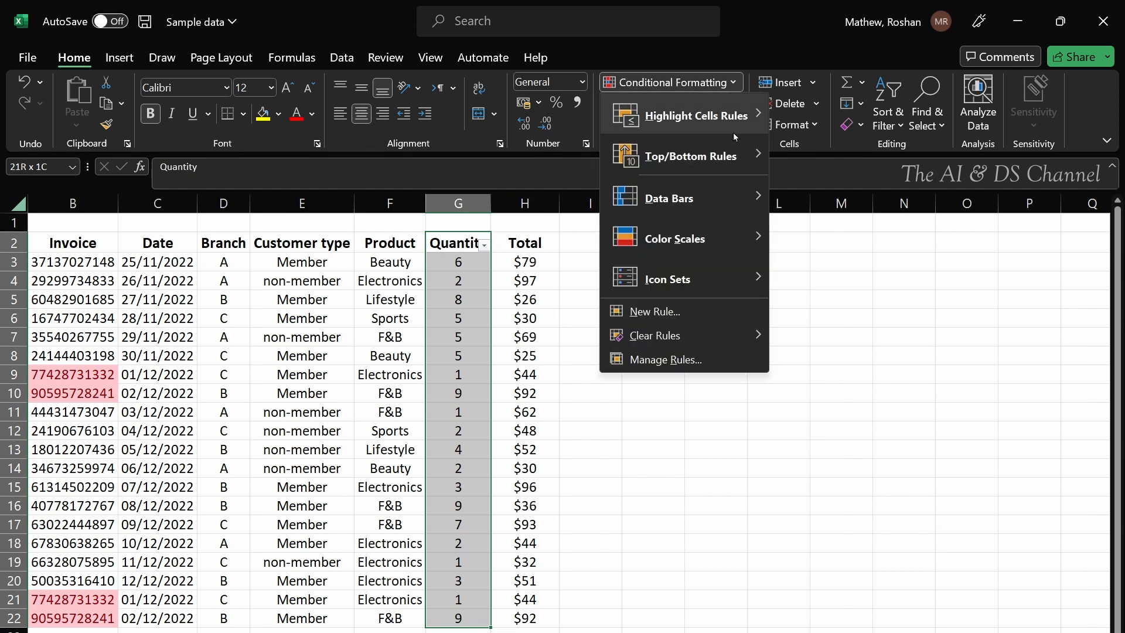
{"action": "mouse_move", "coordinate": [750, 128]}
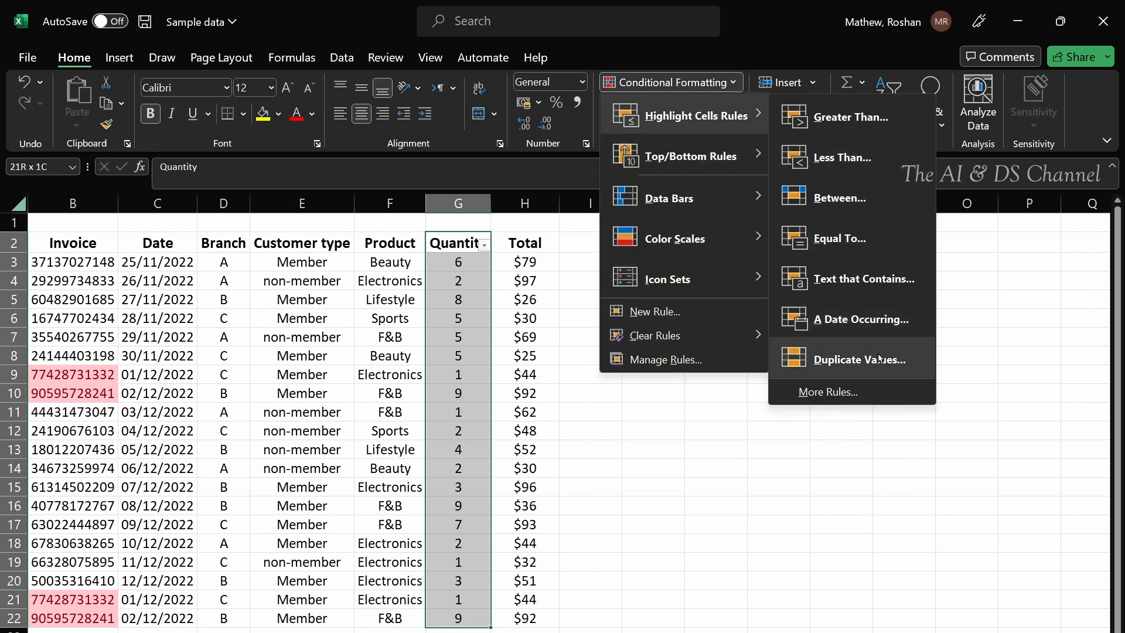
{"action": "left_click", "coordinate": [859, 357]}
{"action": "left_click", "coordinate": [638, 359]}
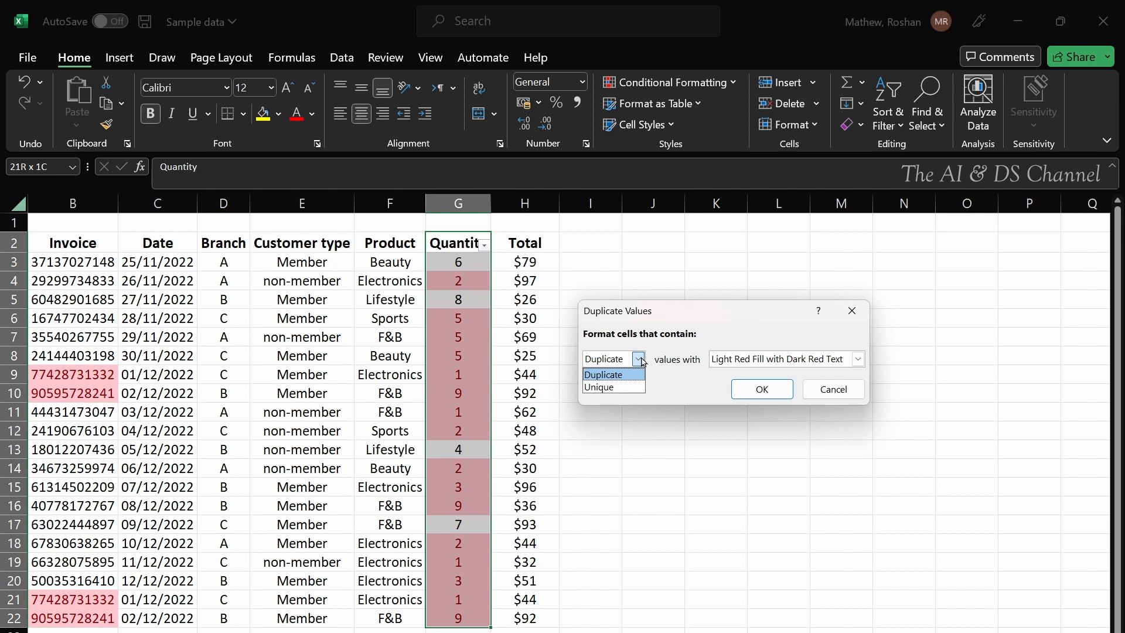
{"action": "left_click", "coordinate": [623, 386]}
{"action": "left_click", "coordinate": [762, 389]}
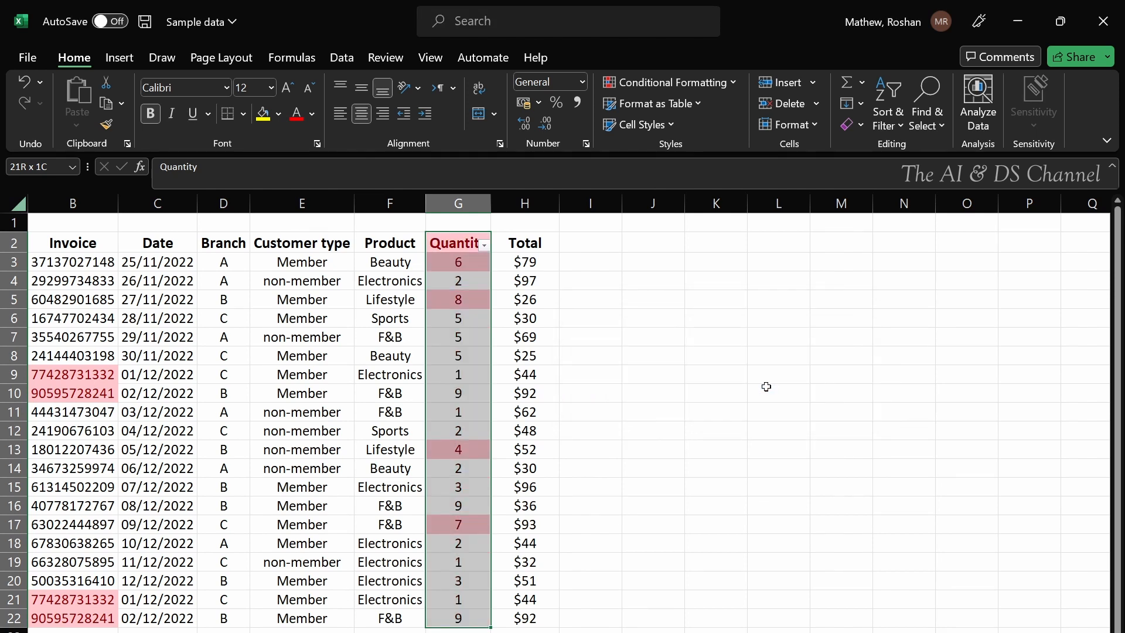
{"action": "left_click", "coordinate": [766, 387]}
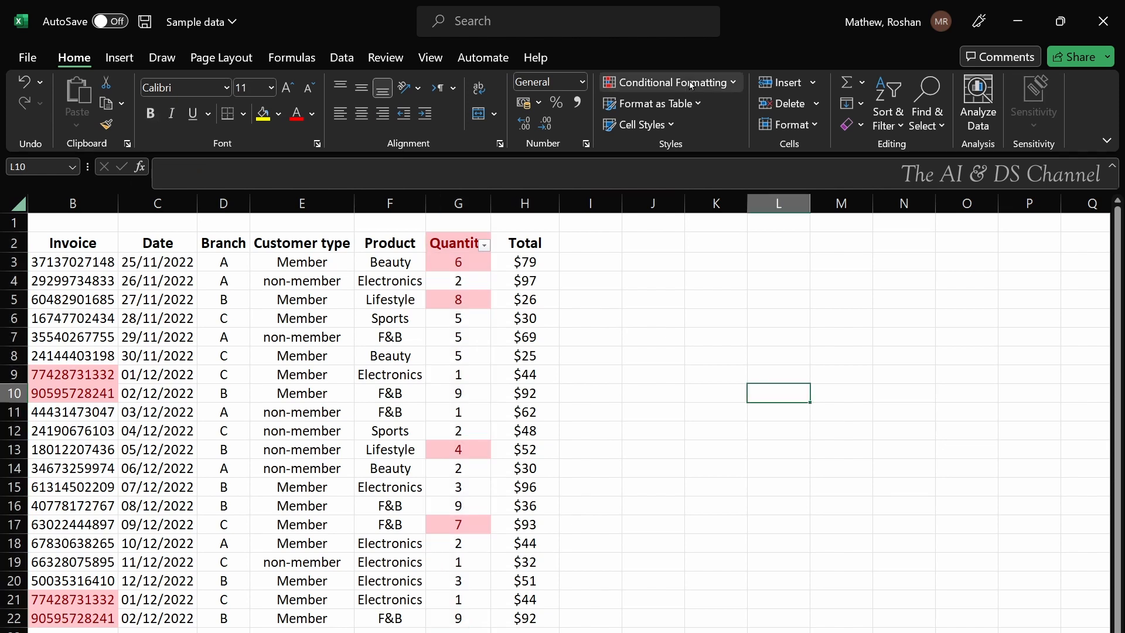
Clear the Invoice and Quantity conditional formatting by removing the rules from the entire sheet.
{"action": "left_click", "coordinate": [668, 83]}
{"action": "mouse_move", "coordinate": [709, 329]}
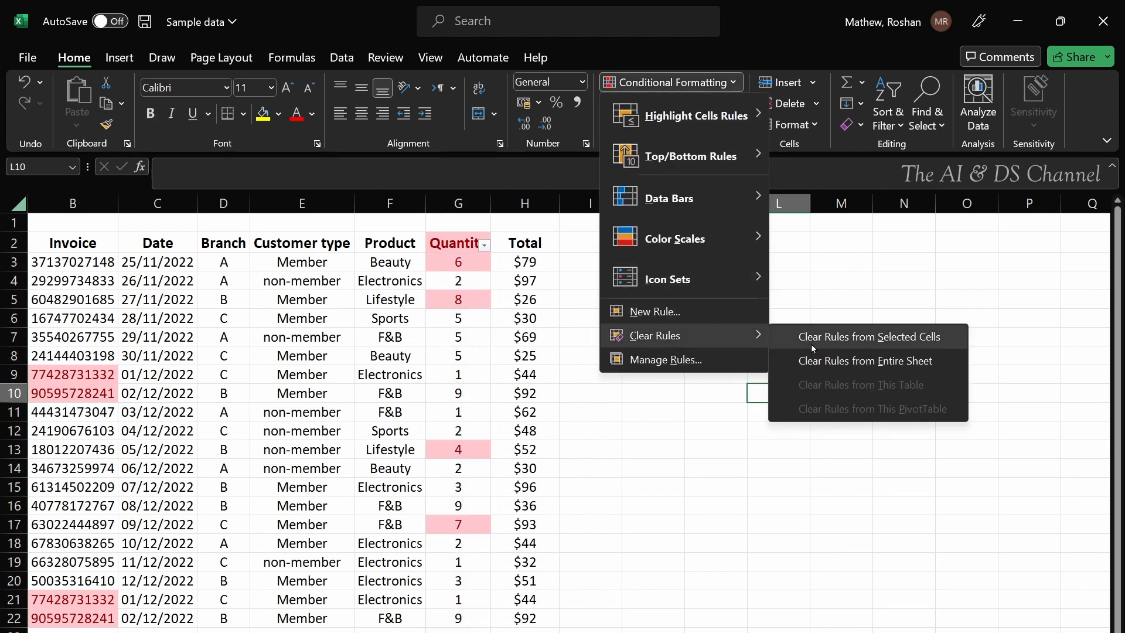
{"action": "left_click", "coordinate": [832, 359]}
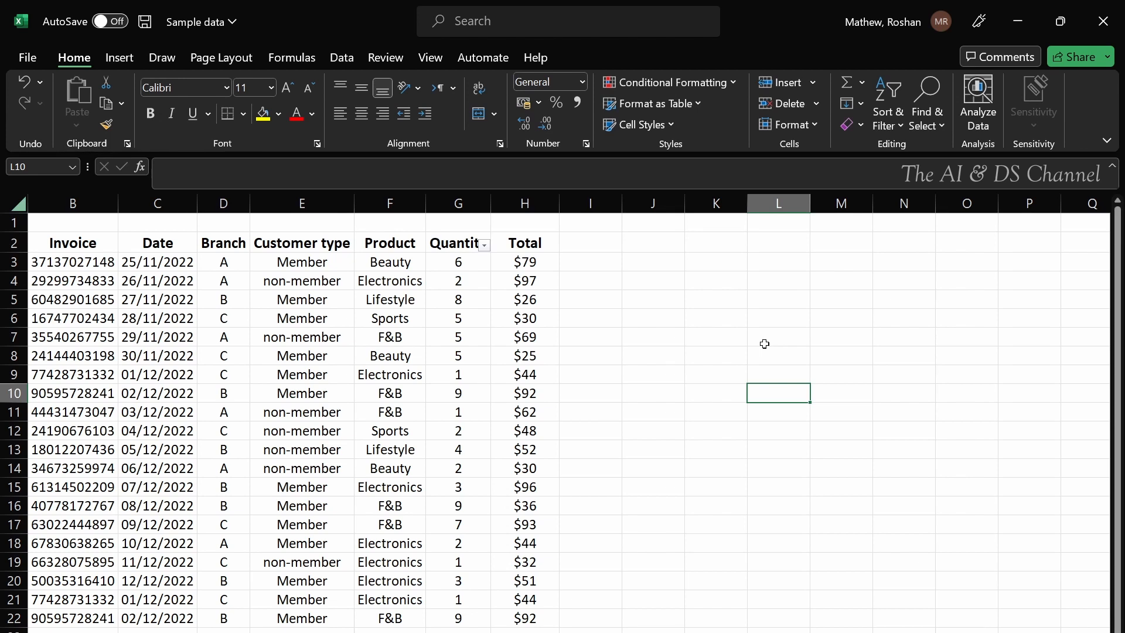
Highlight the top 10 items in the Total column with Green Fill with Dark Green Text.
{"action": "left_click", "coordinate": [538, 242]}
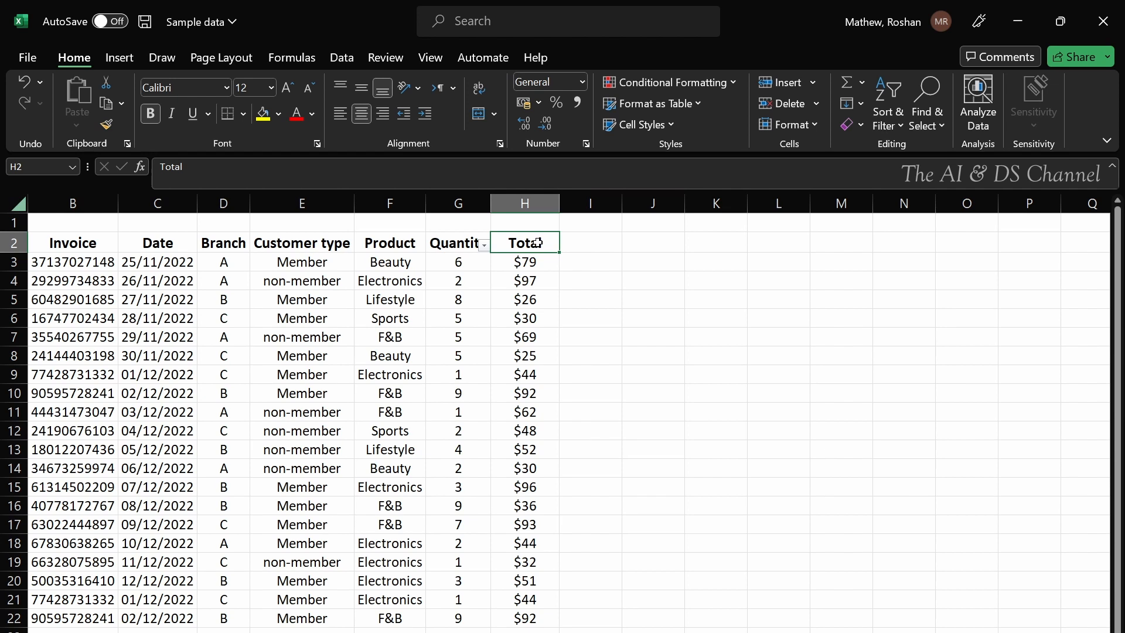
{"action": "key", "text": "ctrl+shift+Down"}
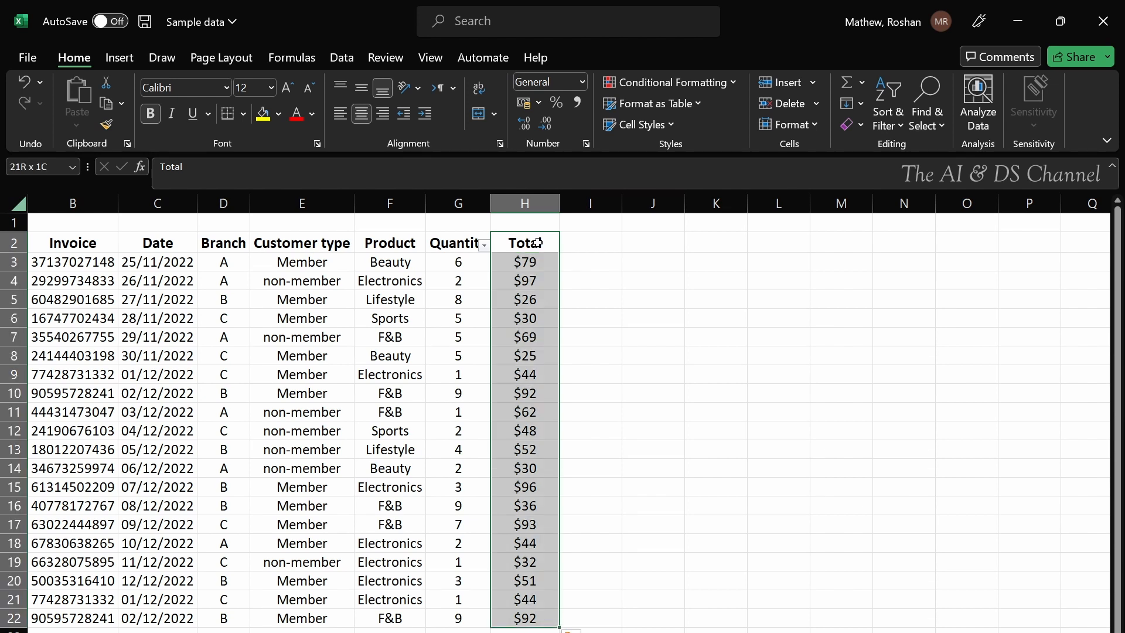
{"action": "left_click", "coordinate": [681, 82]}
{"action": "mouse_move", "coordinate": [688, 154]}
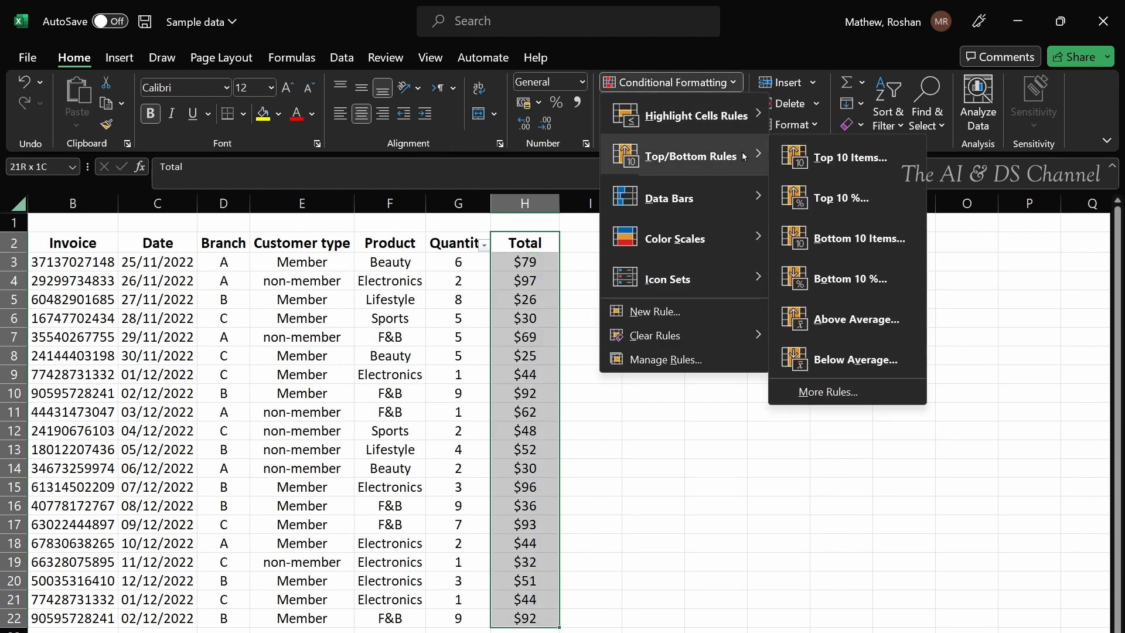
{"action": "left_click", "coordinate": [821, 157]}
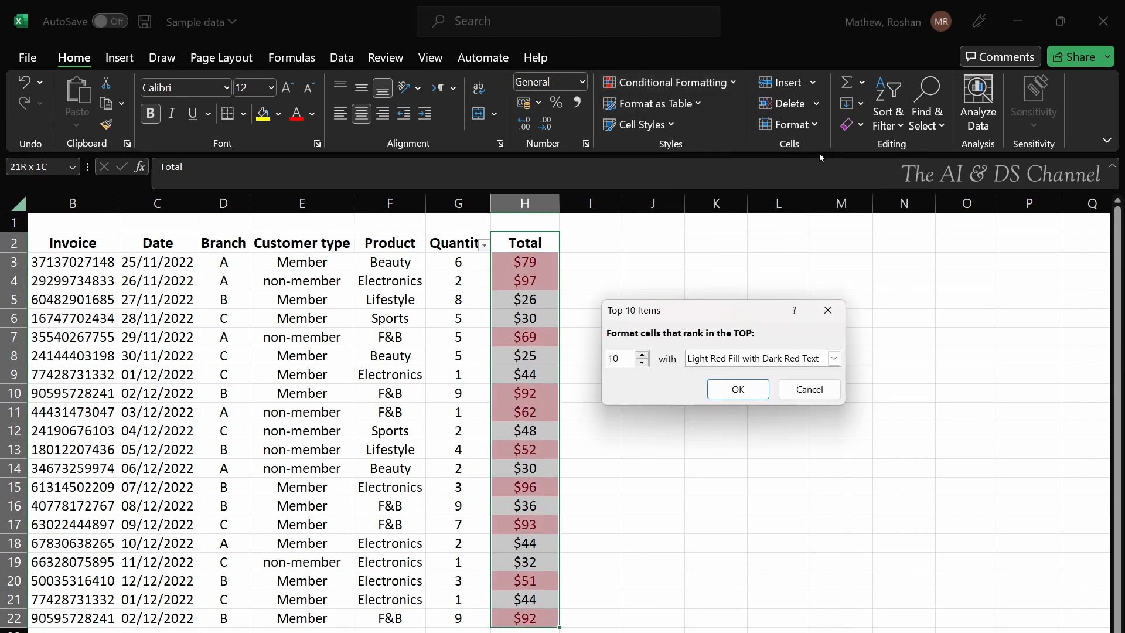
{"action": "left_click", "coordinate": [834, 358]}
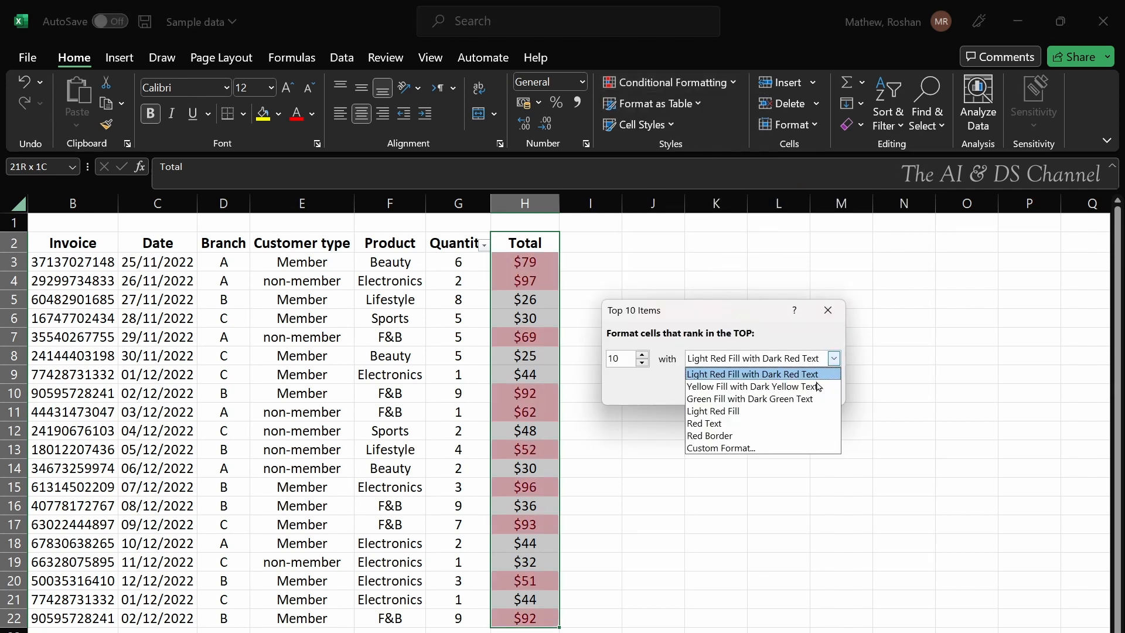
{"action": "left_click", "coordinate": [809, 399]}
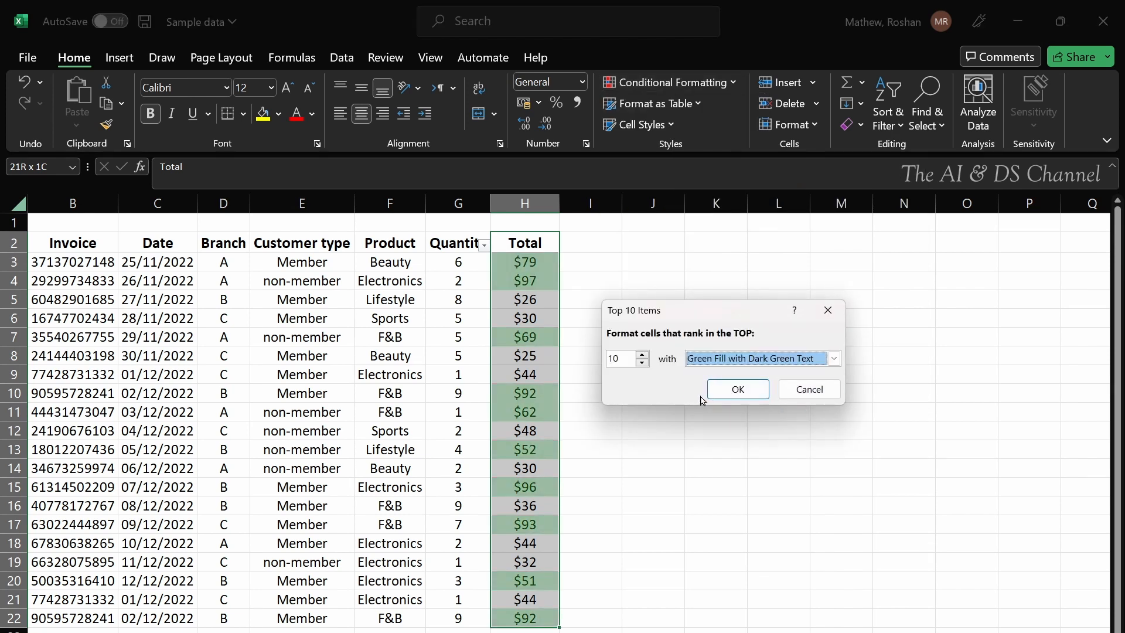
{"action": "left_click", "coordinate": [736, 389]}
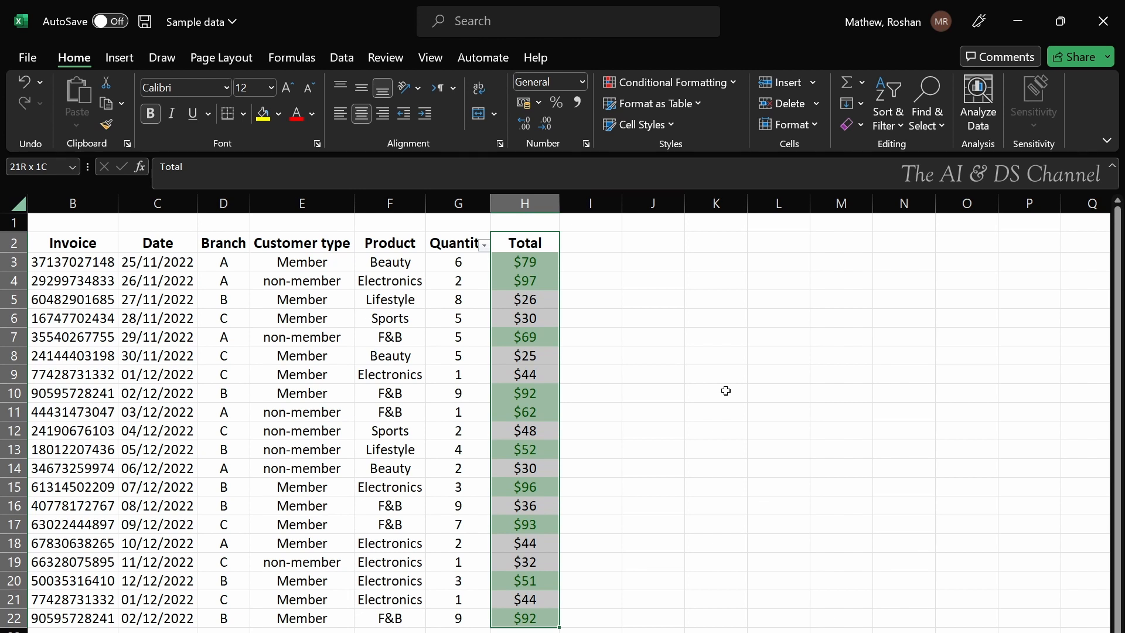
Undo the top 10 highlighting and format above-average values in the Total column with Green Fill with Dark Green Text.
{"action": "key", "text": "ctrl+z"}
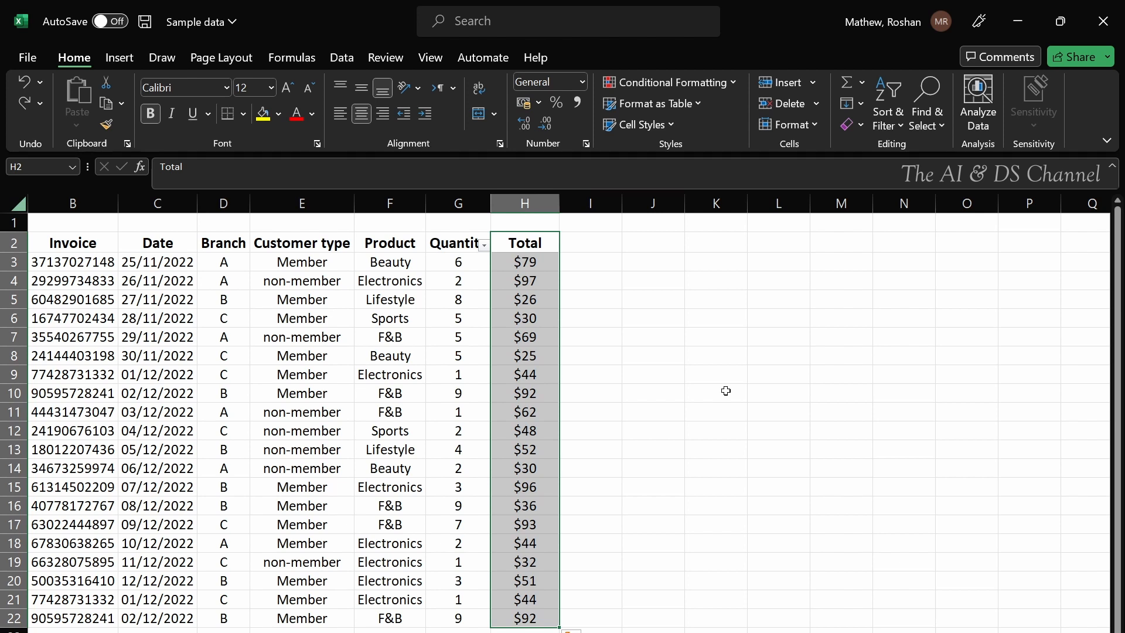
{"action": "left_click", "coordinate": [721, 83]}
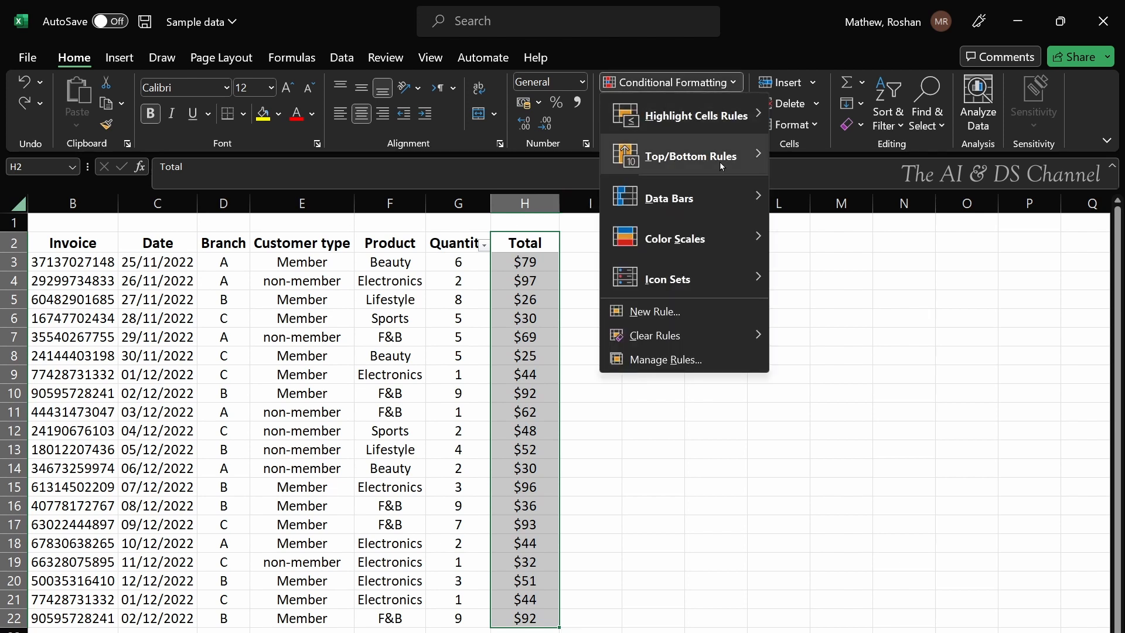
{"action": "mouse_move", "coordinate": [721, 163]}
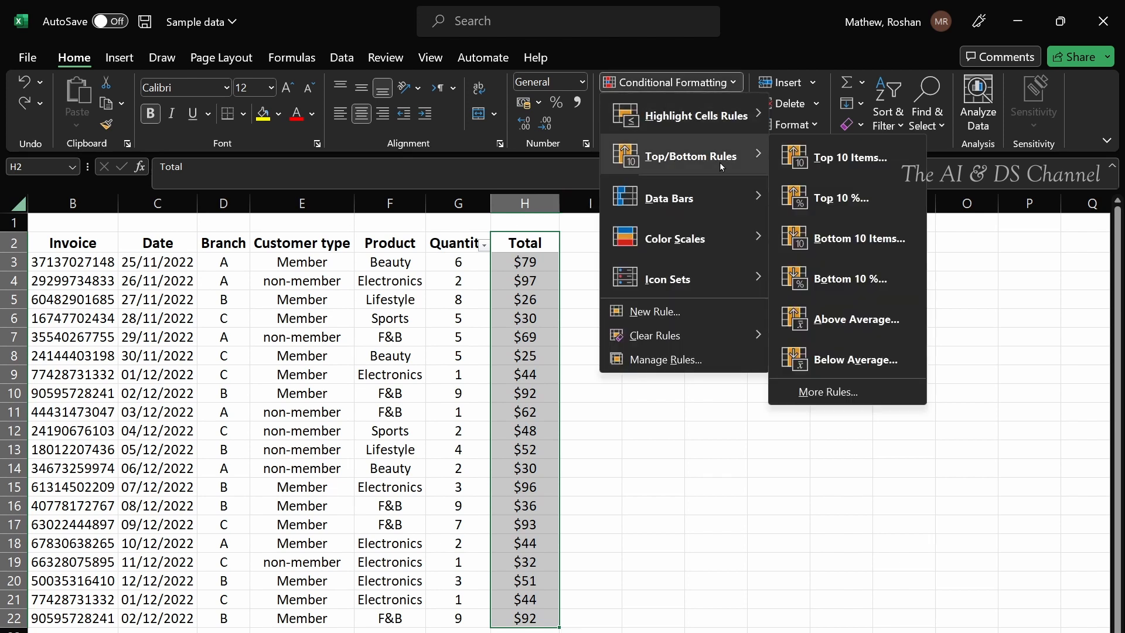
{"action": "left_click", "coordinate": [870, 322]}
{"action": "left_click", "coordinate": [853, 360]}
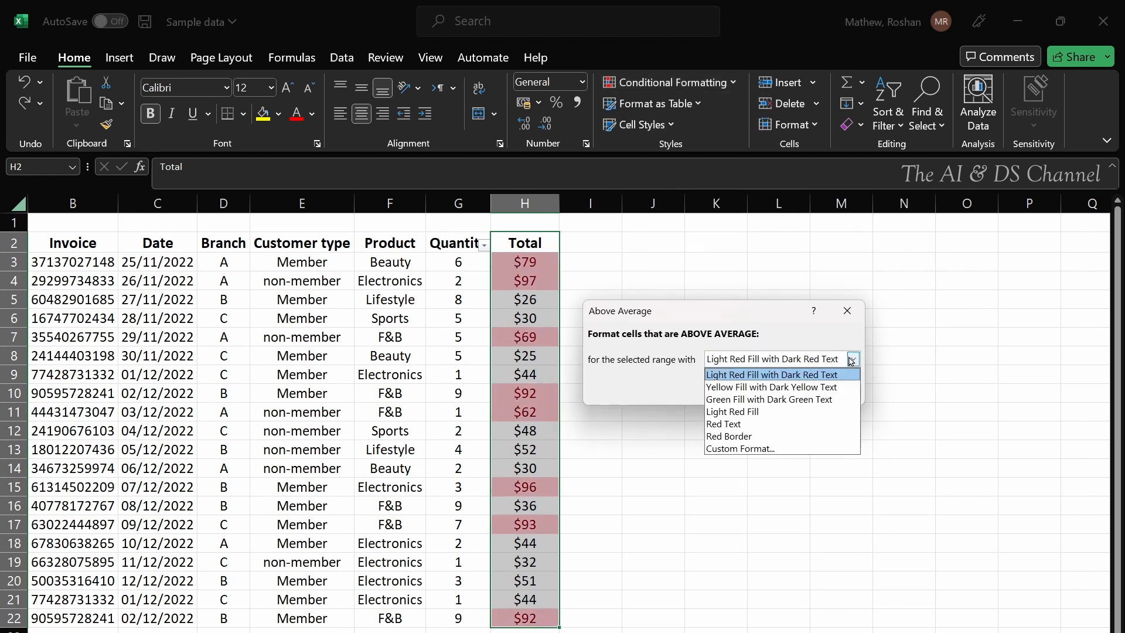
{"action": "left_click", "coordinate": [762, 400]}
{"action": "left_click", "coordinate": [754, 386]}
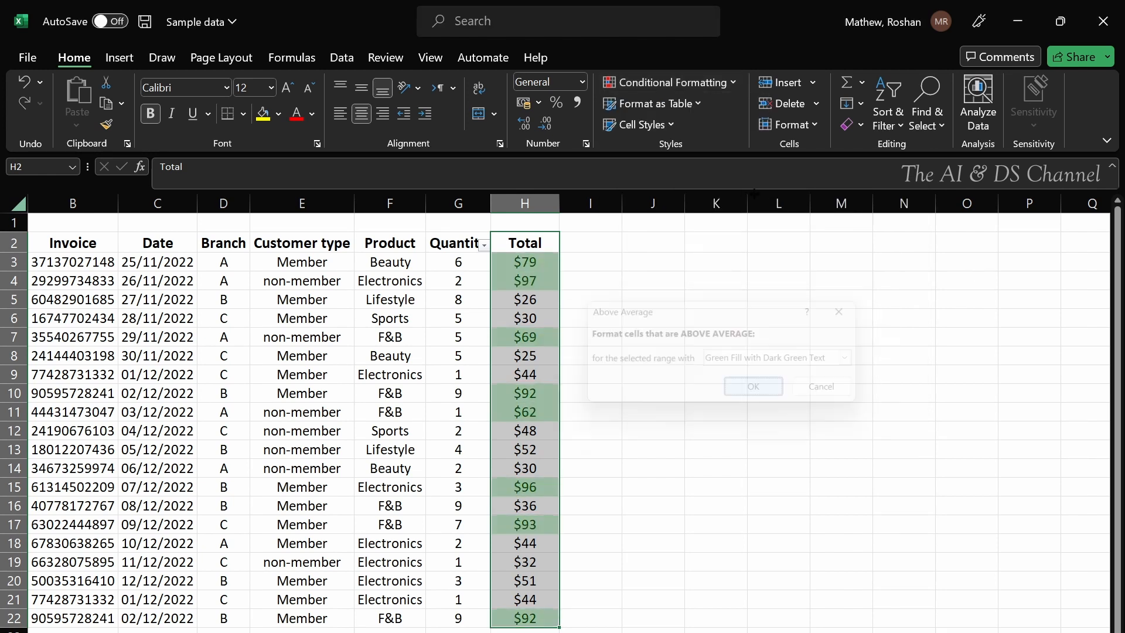
Highlight below-average Total values with Light Red Fill with Dark Red Text, and undo both average rules.
{"action": "left_click", "coordinate": [715, 83]}
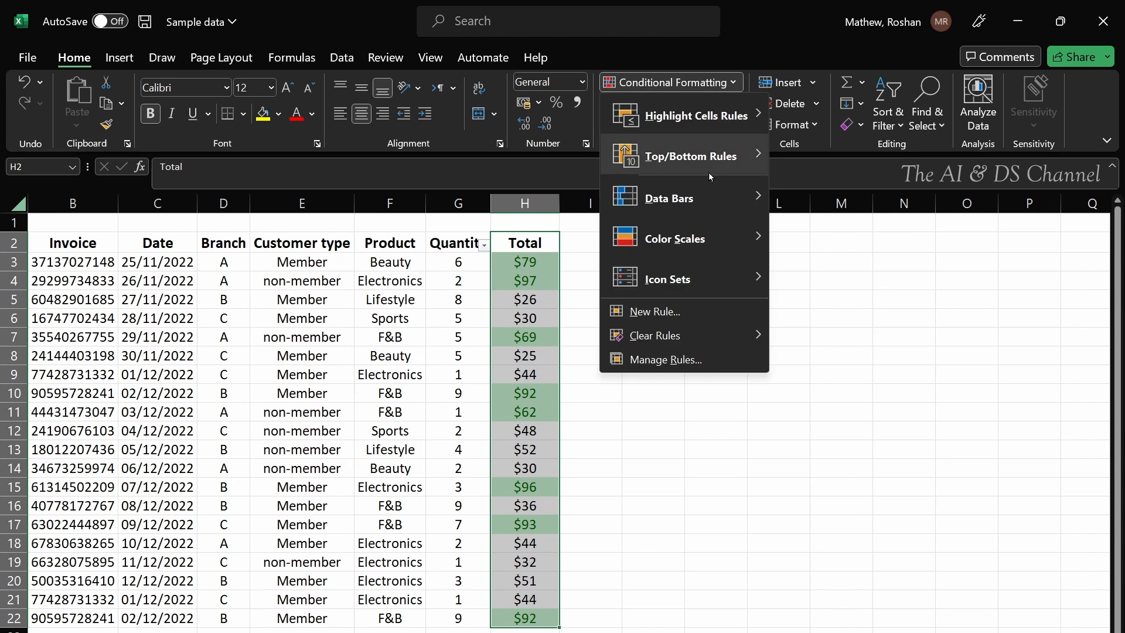
{"action": "mouse_move", "coordinate": [708, 169]}
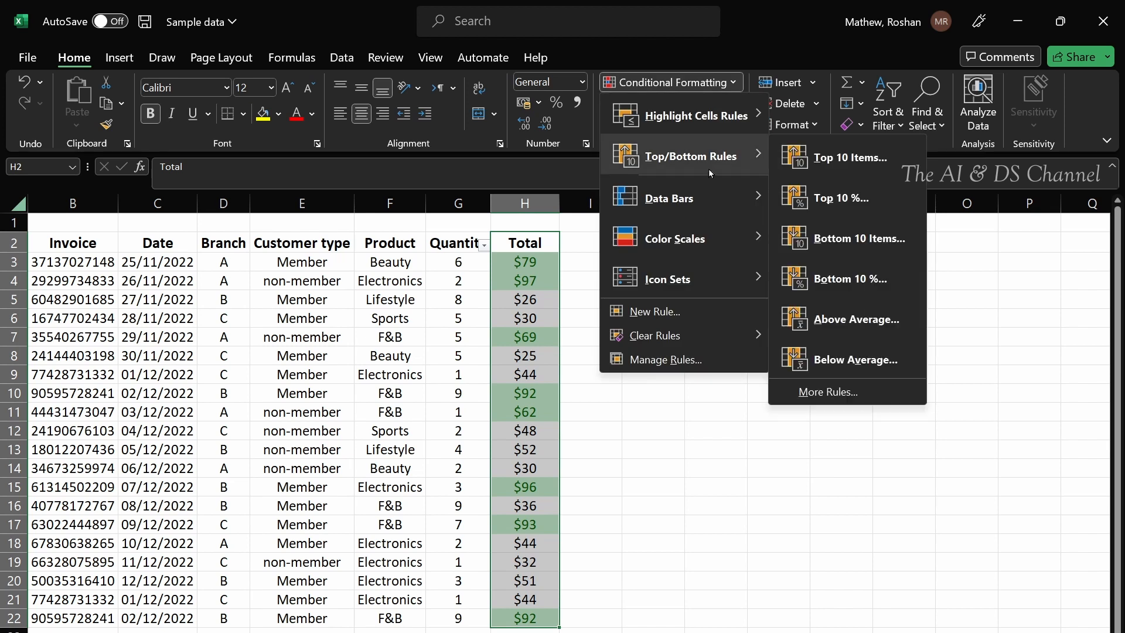
{"action": "left_click", "coordinate": [856, 360]}
{"action": "left_click", "coordinate": [756, 389]}
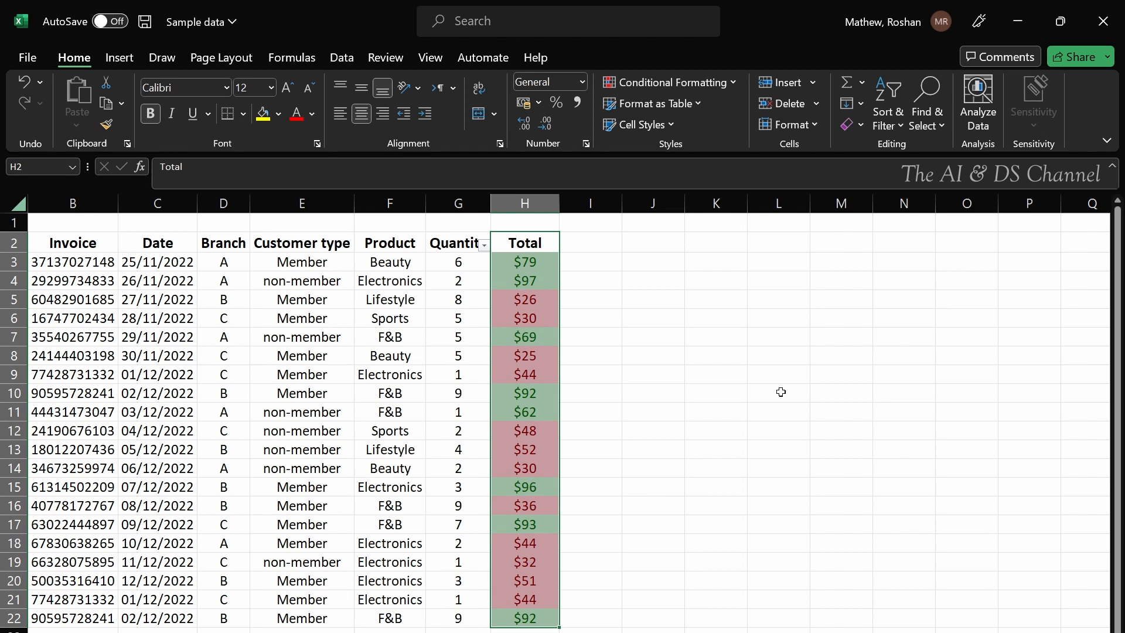
{"action": "key", "text": "ctrl+z"}
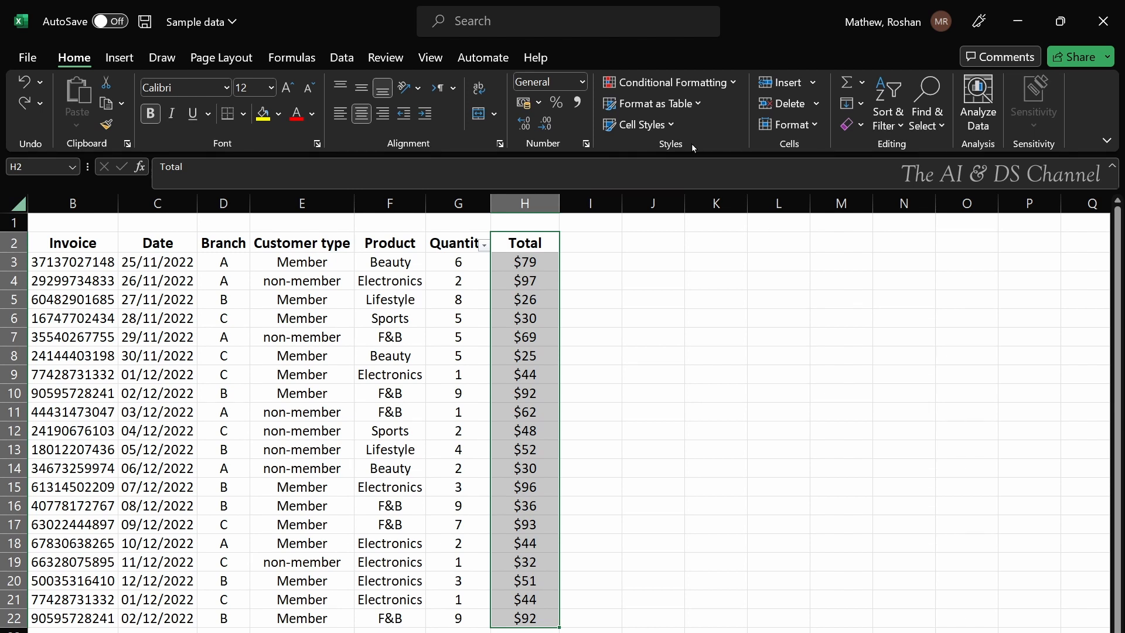
Apply the Green-Yellow-Red color scale to the Total column, and undo it.
{"action": "left_click", "coordinate": [655, 85]}
{"action": "mouse_move", "coordinate": [704, 237]}
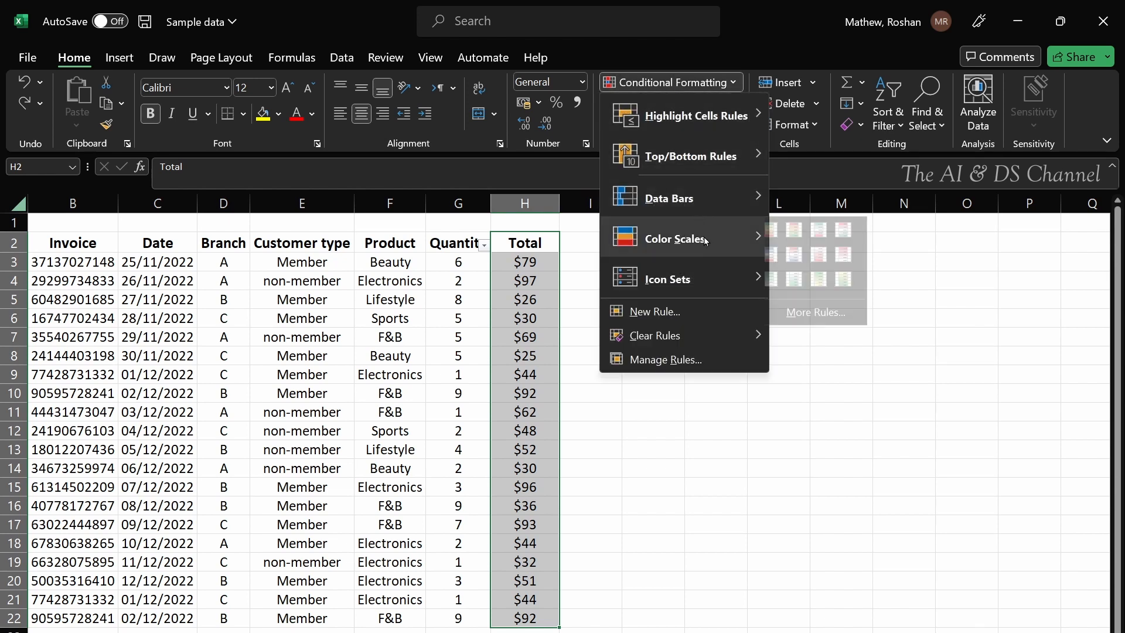
{"action": "left_click", "coordinate": [783, 236]}
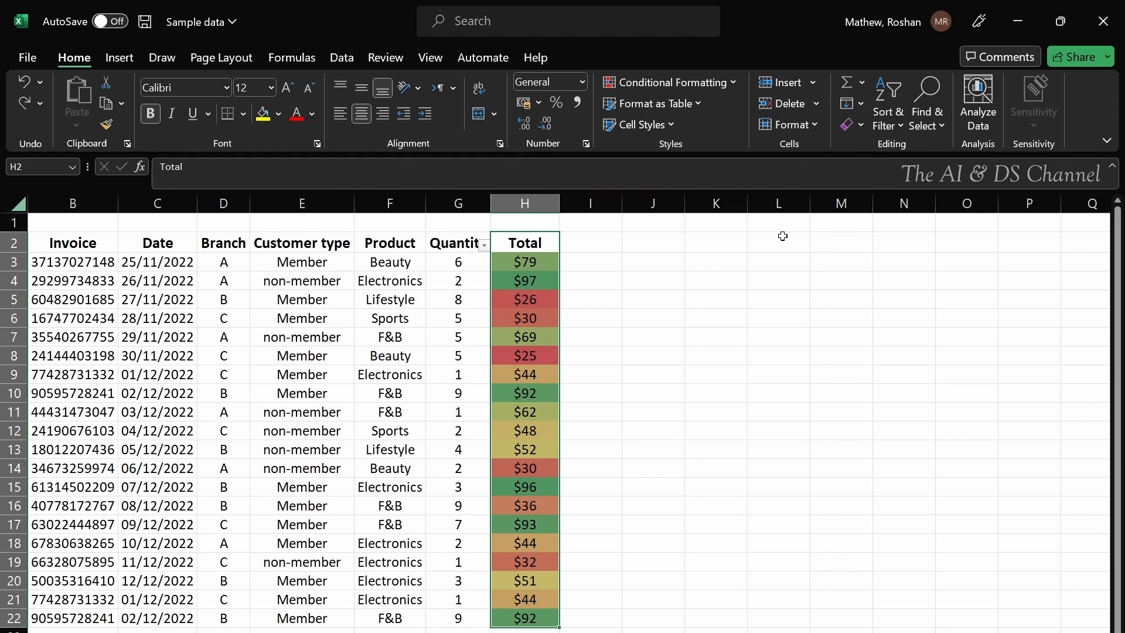
{"action": "key", "text": "ctrl+z"}
Apply blue gradient-fill data bars to the Total column.
{"action": "left_click", "coordinate": [698, 83]}
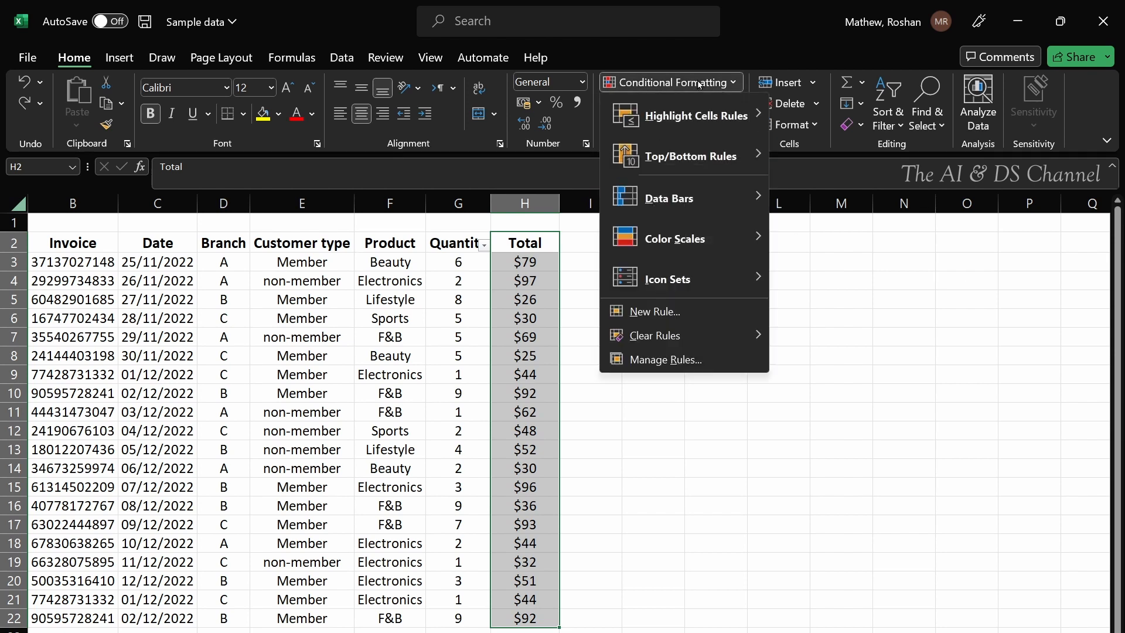
{"action": "mouse_move", "coordinate": [723, 193]}
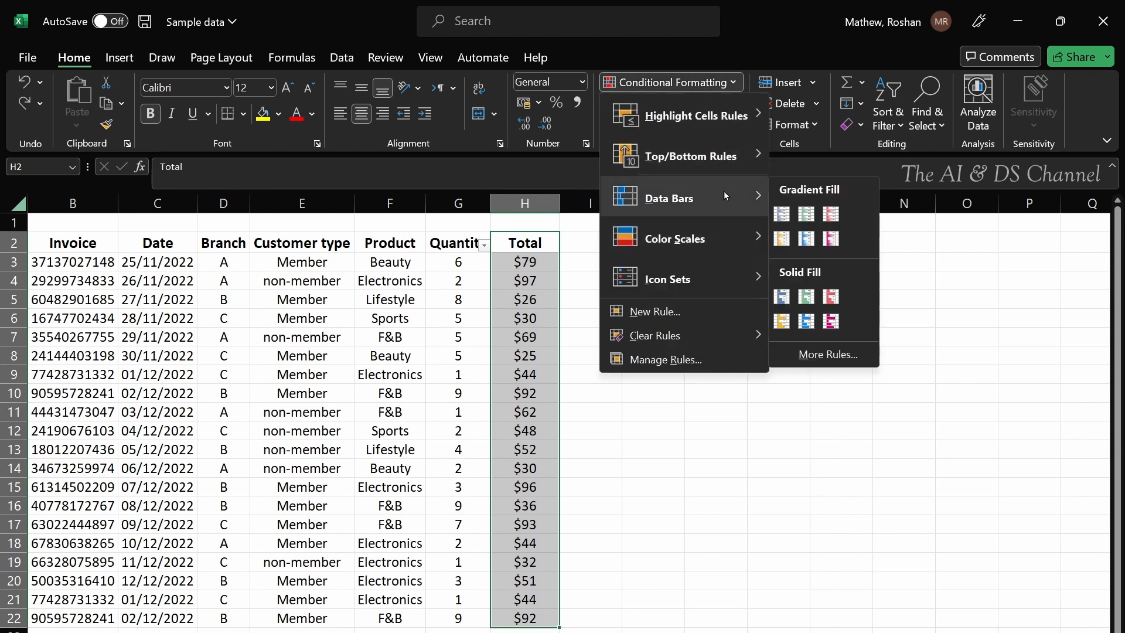
{"action": "left_click", "coordinate": [788, 211]}
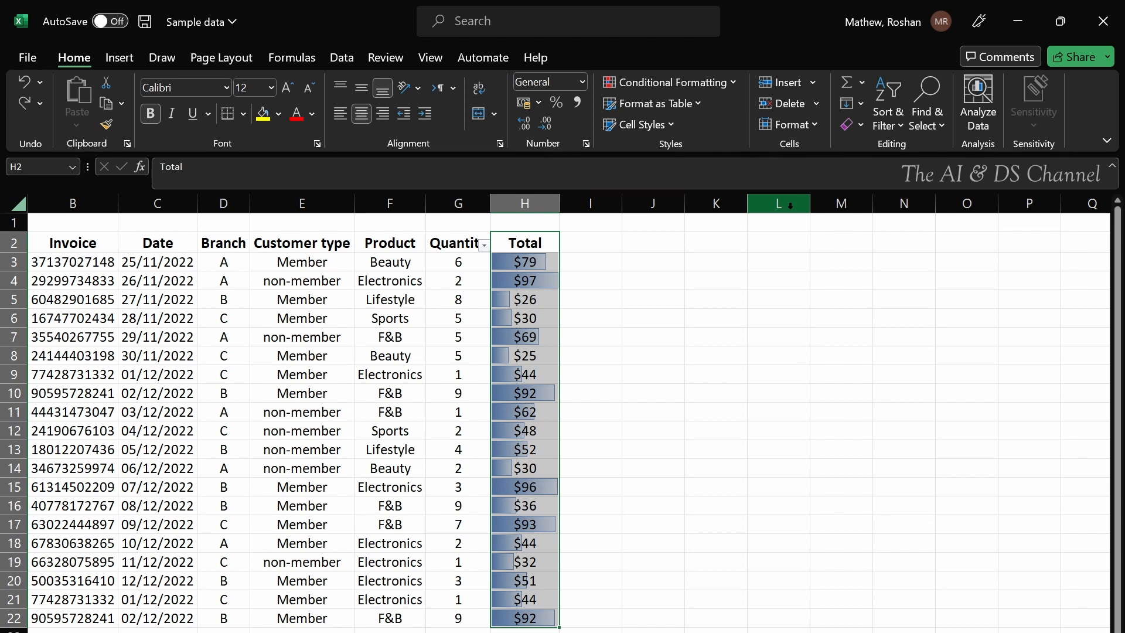
Try a Total of 120 in cell H13, and undo both that edit and the data bars.
{"action": "left_click", "coordinate": [533, 449]}
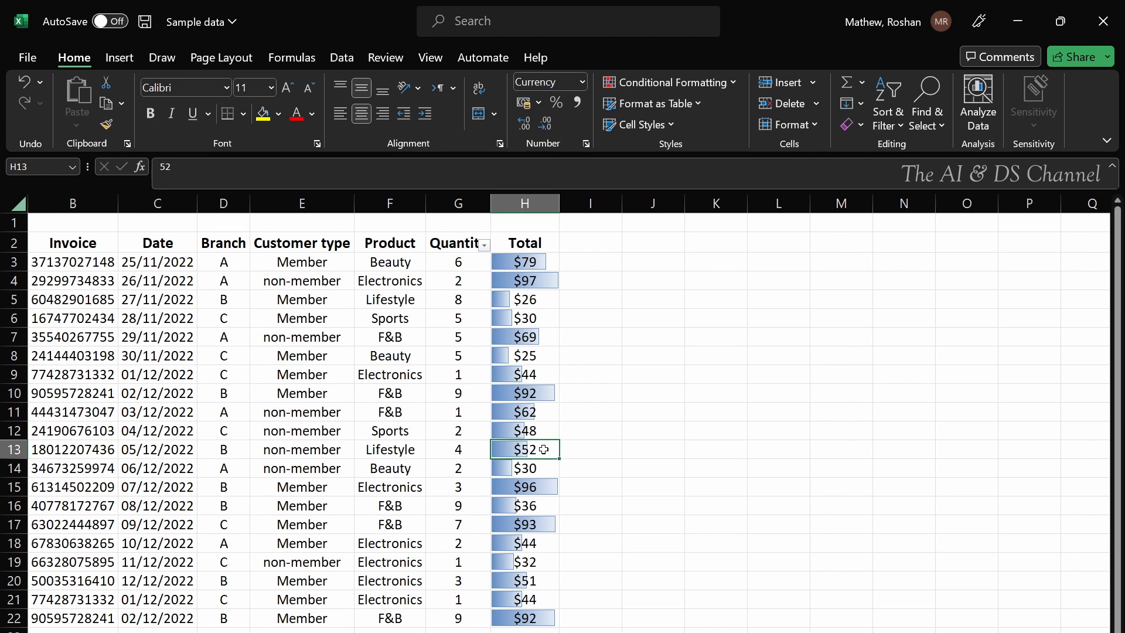
{"action": "type", "text": "120"}
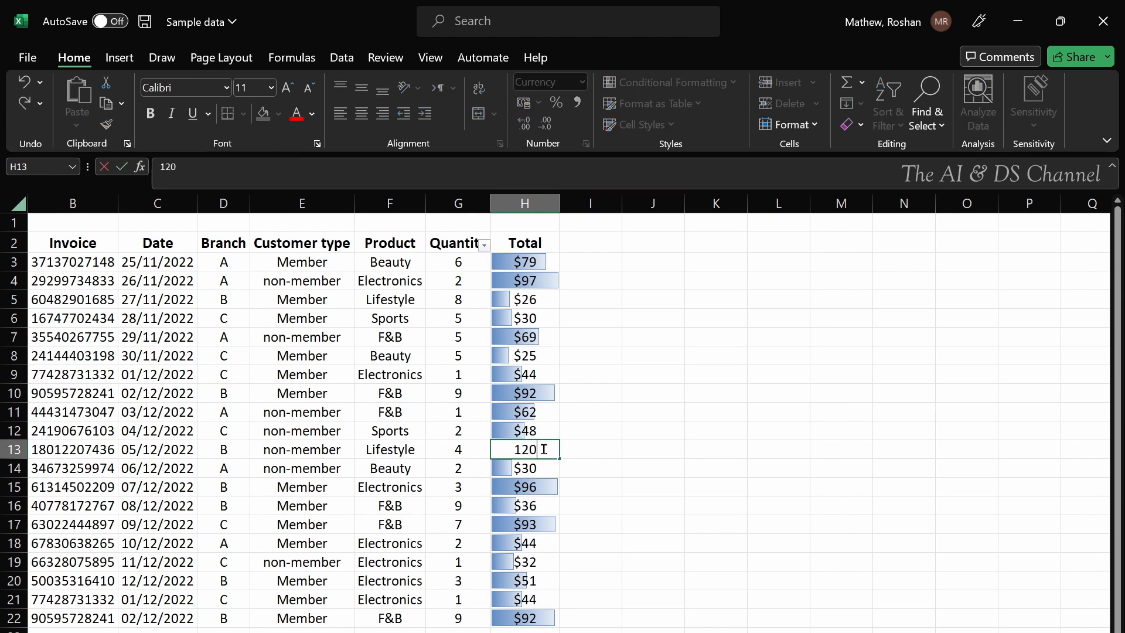
{"action": "key", "text": "Return"}
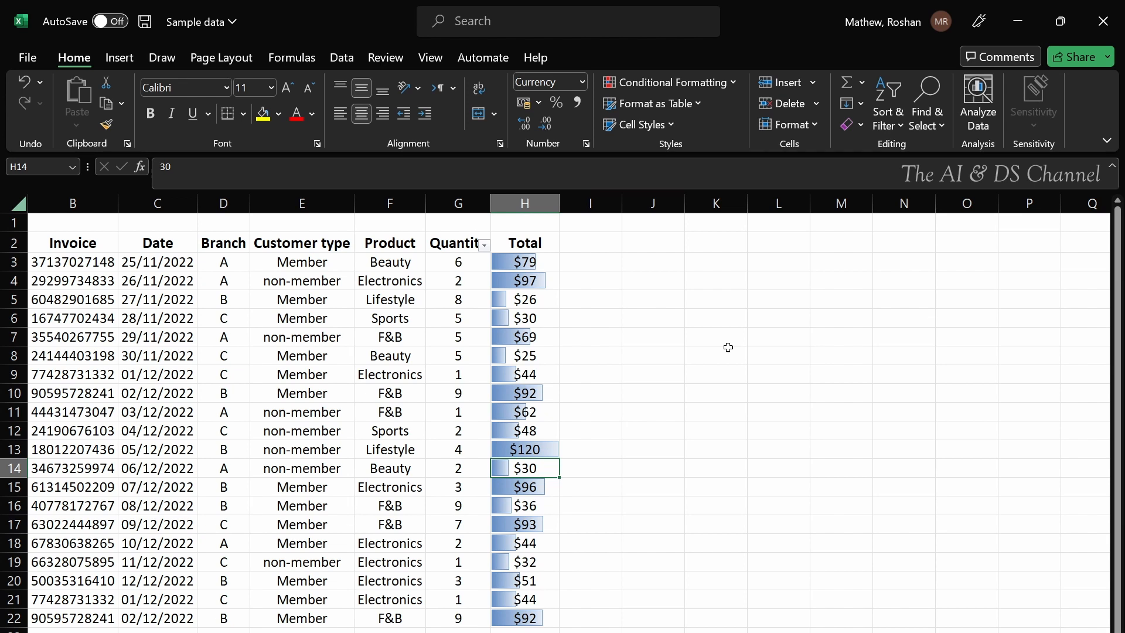
{"action": "key", "text": "ctrl+z"}
{"action": "key", "text": "ctrl+z"}
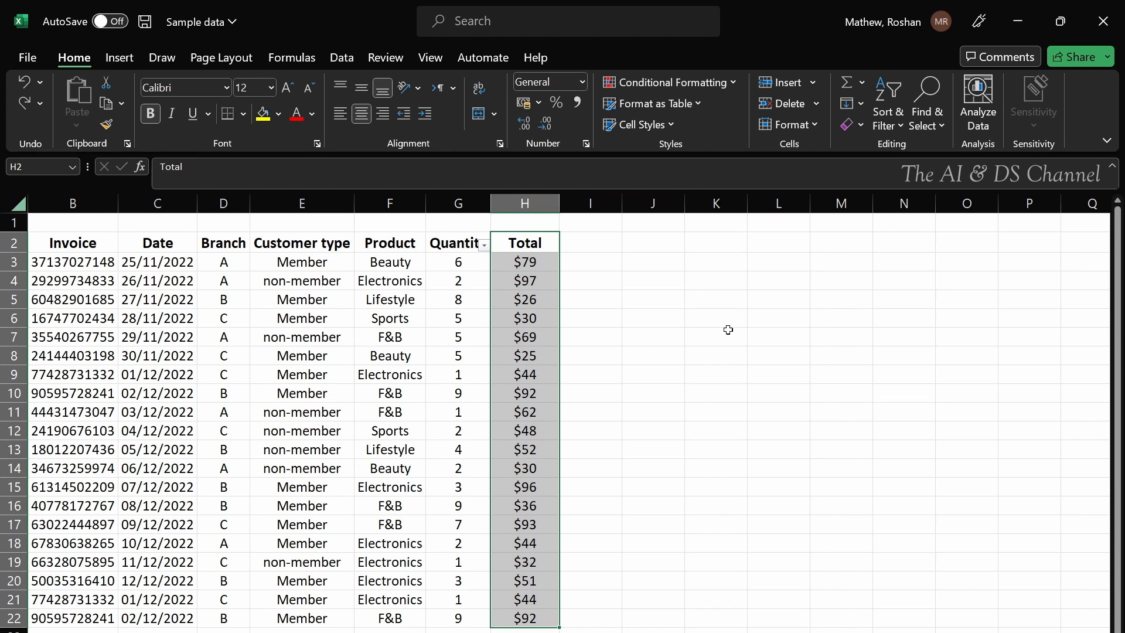
Apply the directional icon set with five colored arrows to the Total column.
{"action": "left_click", "coordinate": [714, 86]}
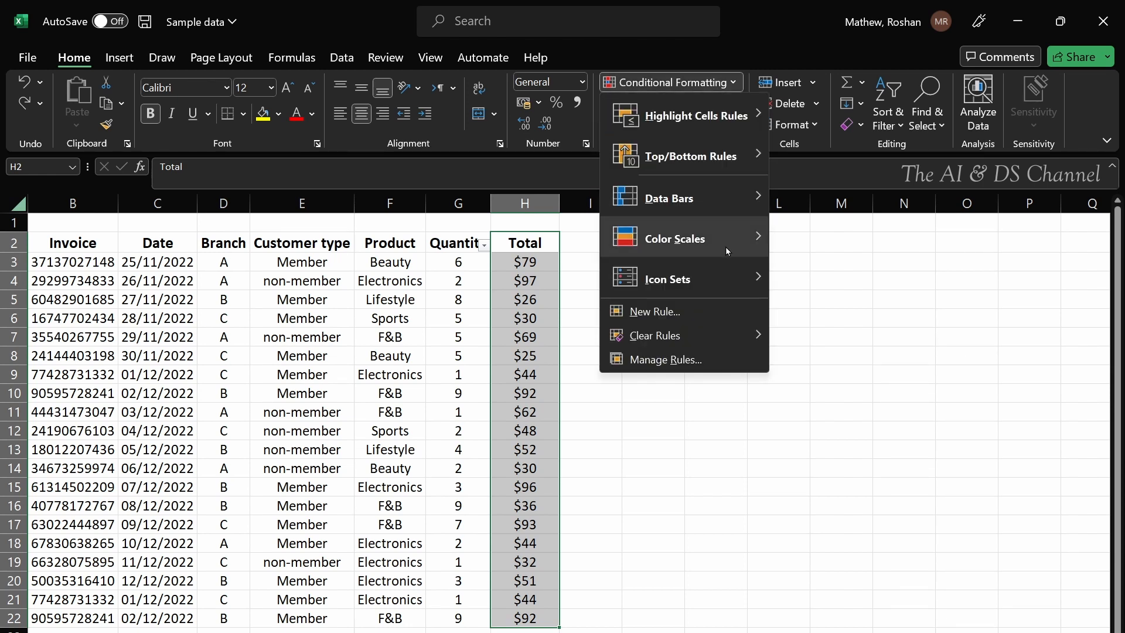
{"action": "mouse_move", "coordinate": [726, 279]}
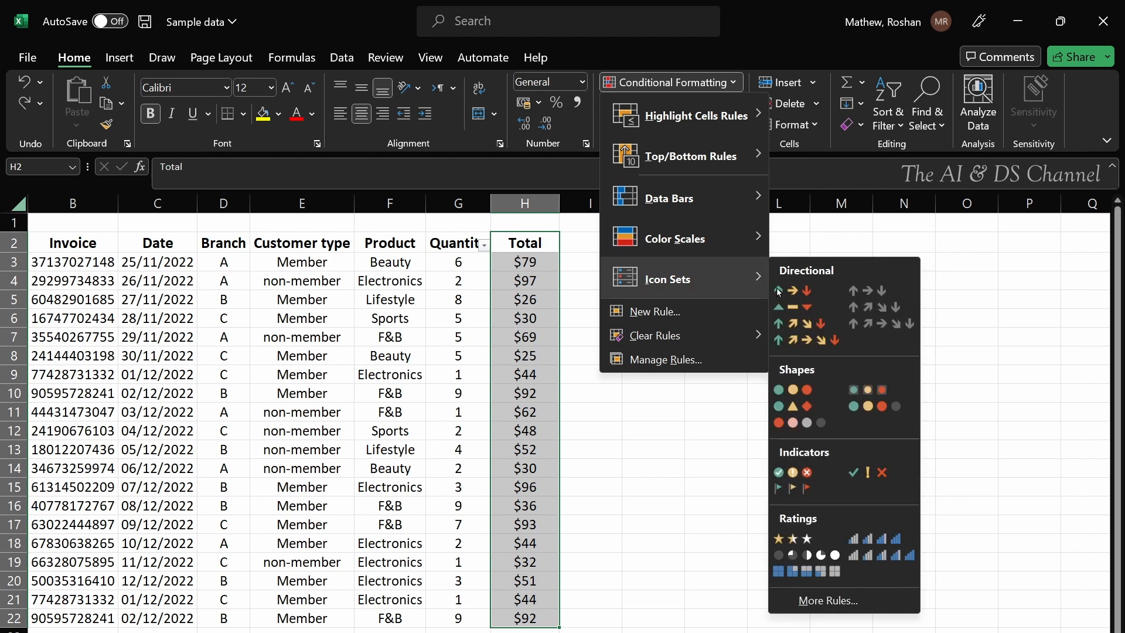
{"action": "left_click", "coordinate": [817, 340]}
Apply the directional icon set with five colored arrows to the Quantity column, from its header to the last row.
{"action": "left_click", "coordinate": [459, 245]}
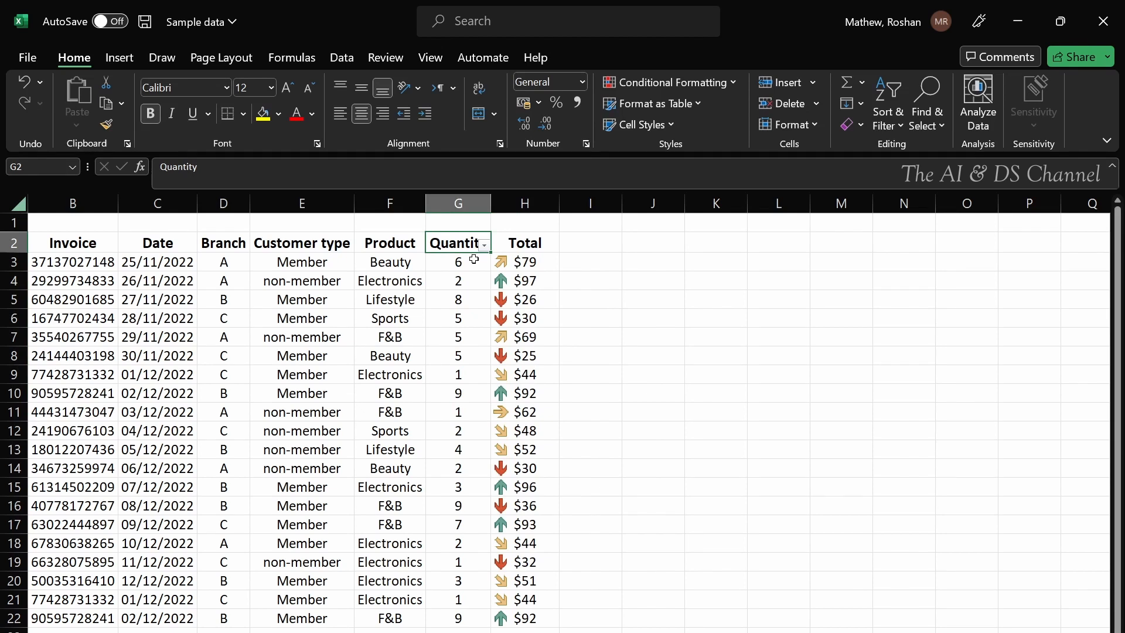
{"action": "key", "text": "ctrl+shift+Down"}
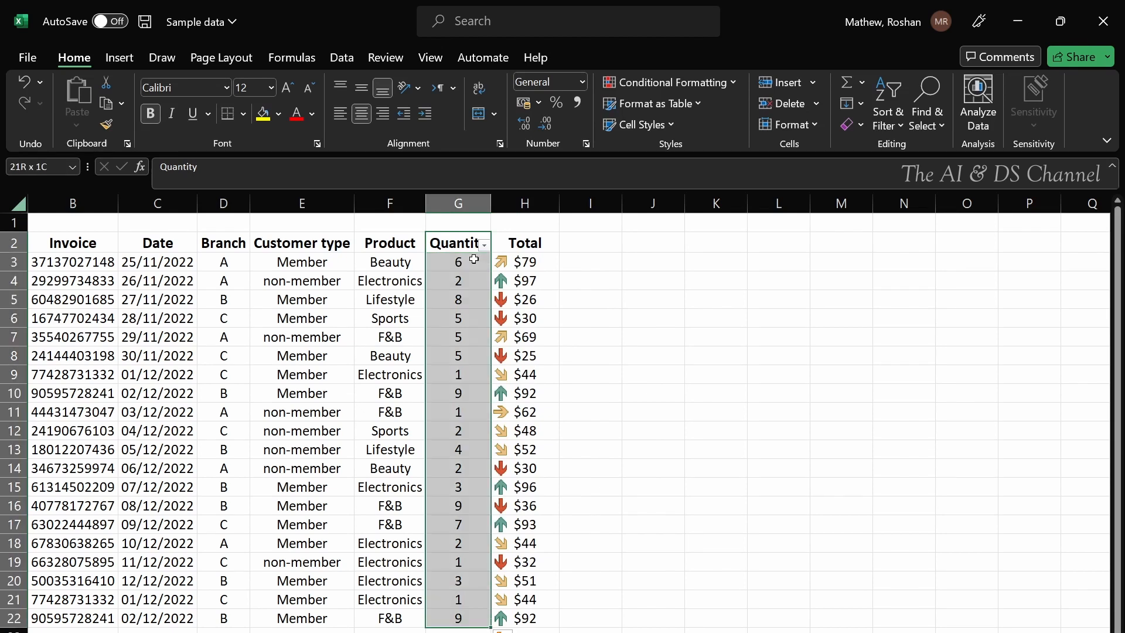
{"action": "left_click", "coordinate": [715, 78]}
{"action": "mouse_move", "coordinate": [700, 276]}
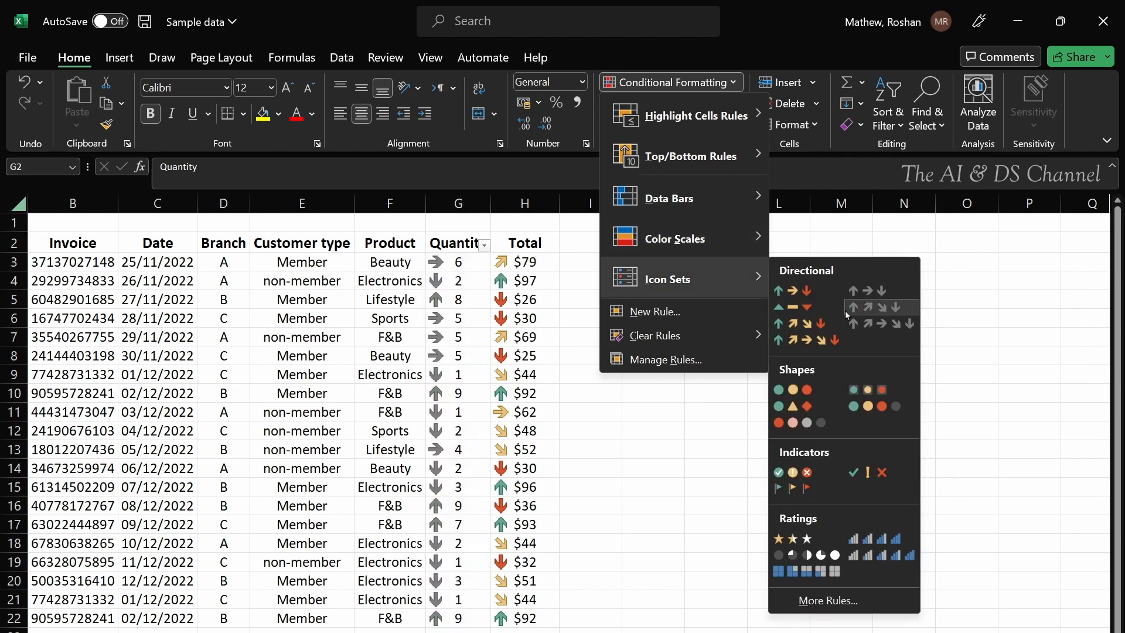
{"action": "left_click", "coordinate": [808, 340]}
{"action": "left_click", "coordinate": [655, 350]}
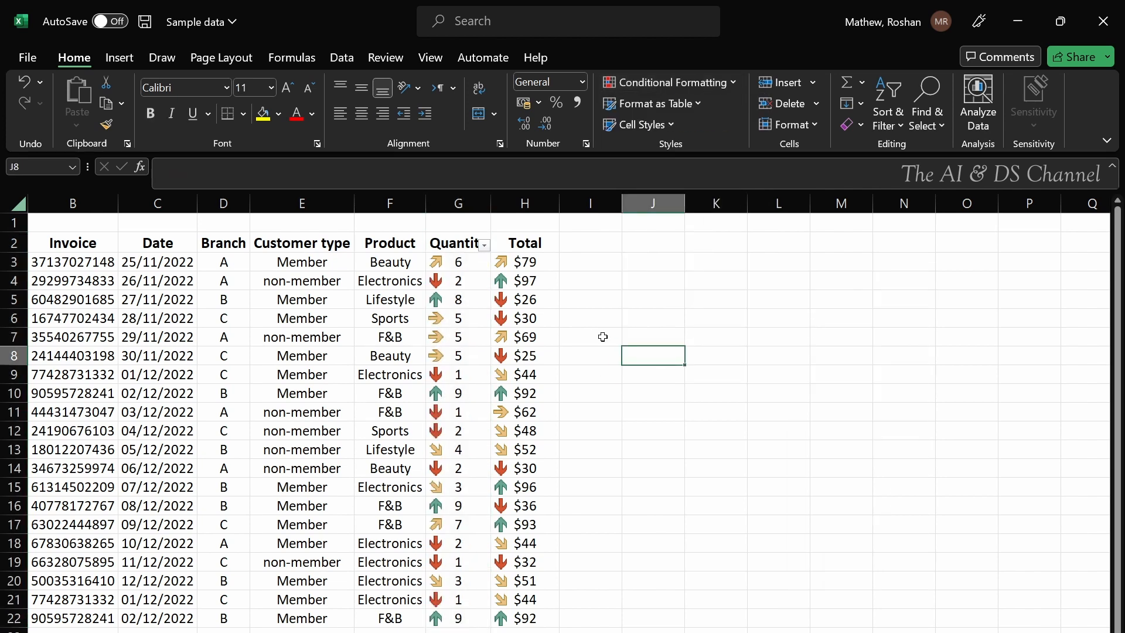
{"action": "left_click", "coordinate": [540, 301]}
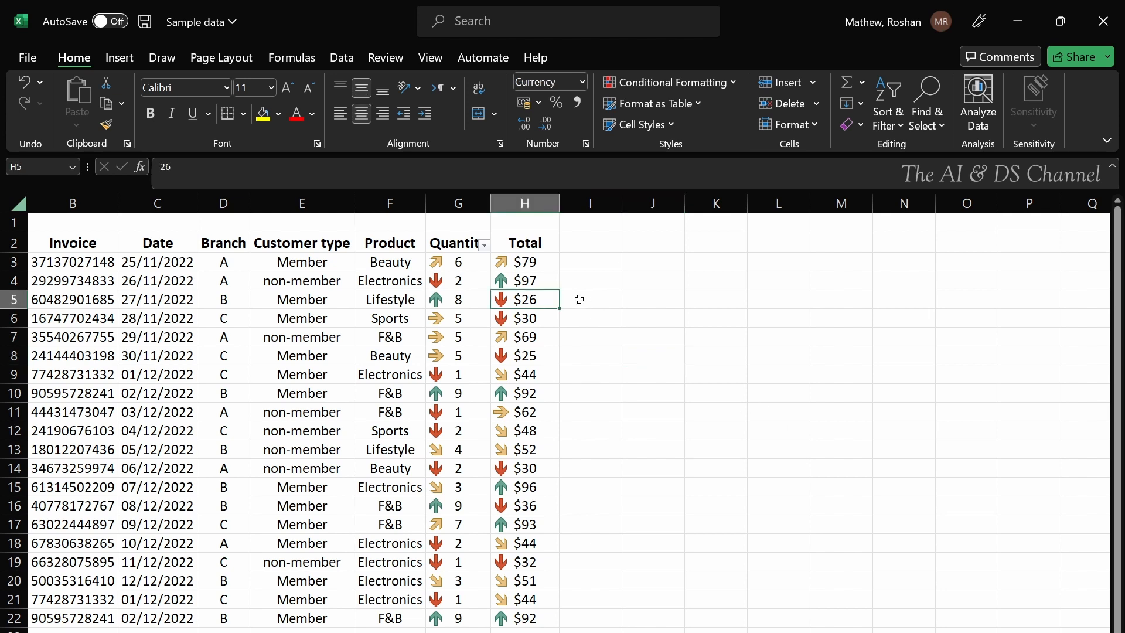
{"action": "left_click", "coordinate": [544, 281]}
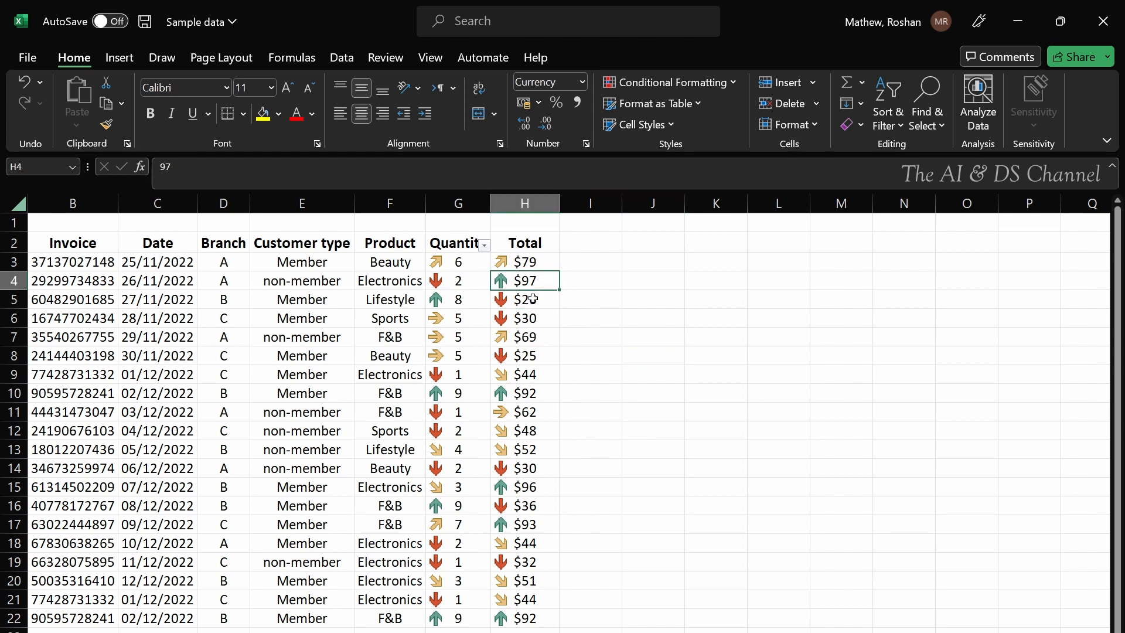
{"action": "left_click", "coordinate": [534, 297]}
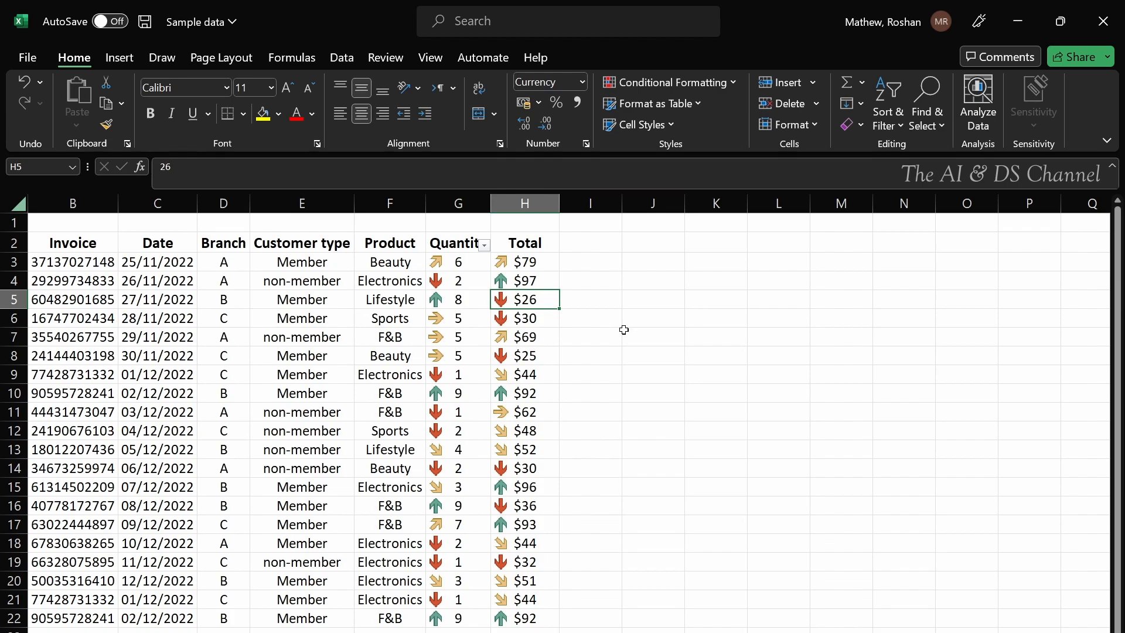